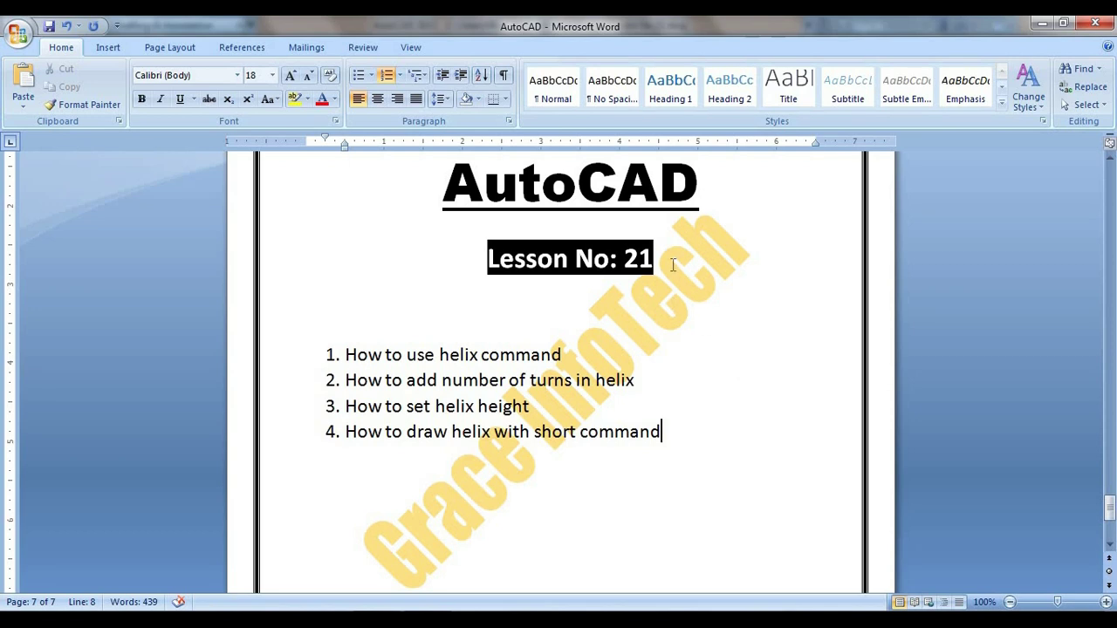
pyautogui.moveTo(668, 258); pyautogui.dragTo(487, 259)
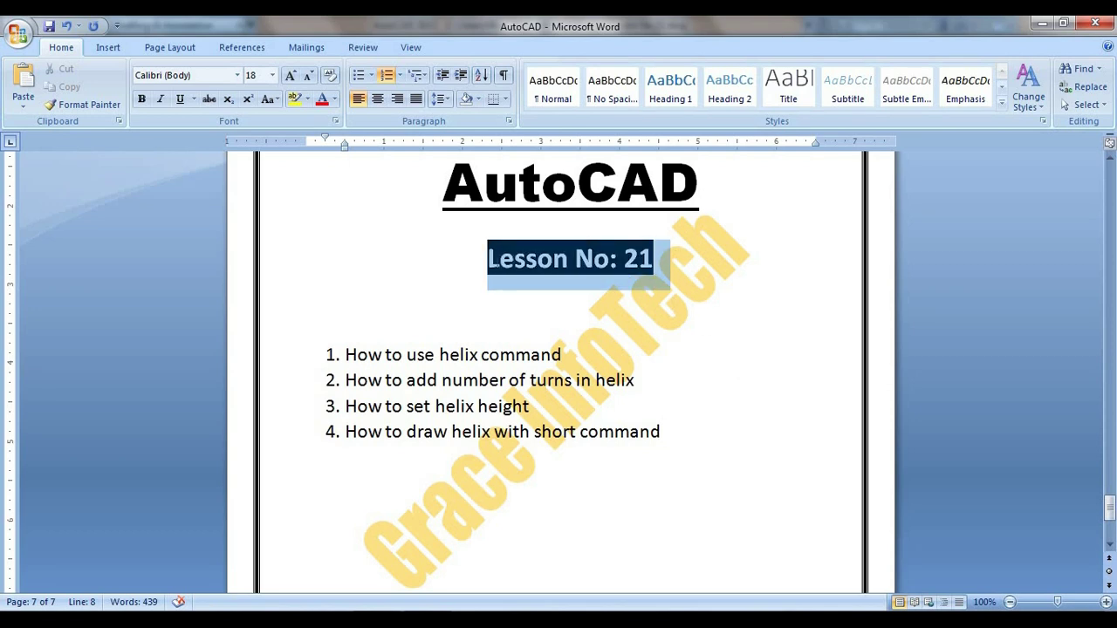
pyautogui.click(660, 282)
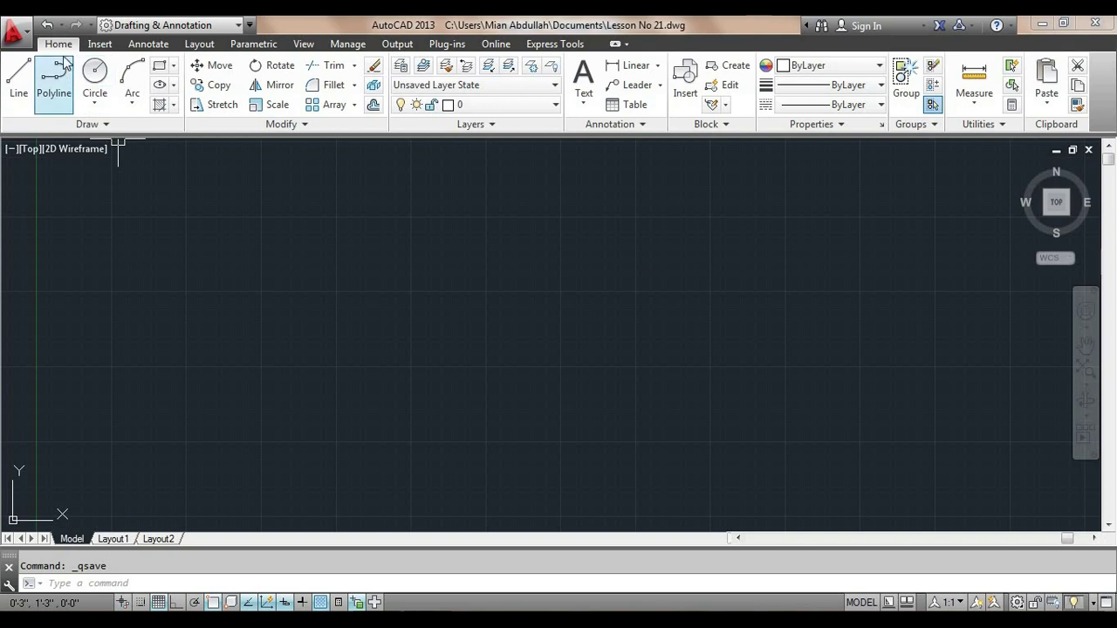
pyautogui.click(106, 125)
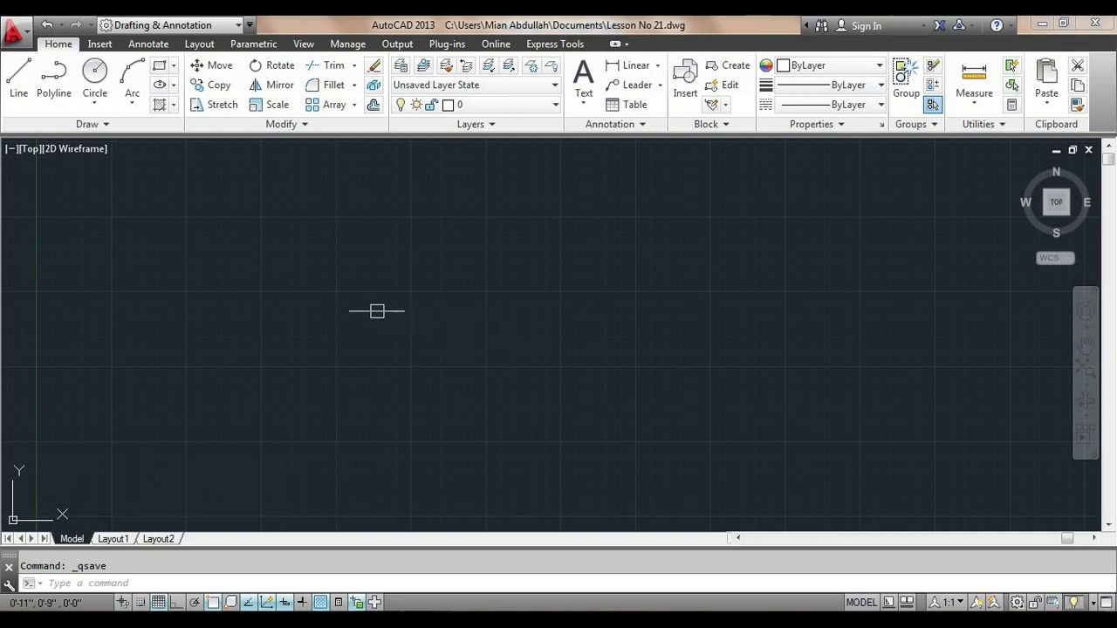
pyautogui.click(106, 125)
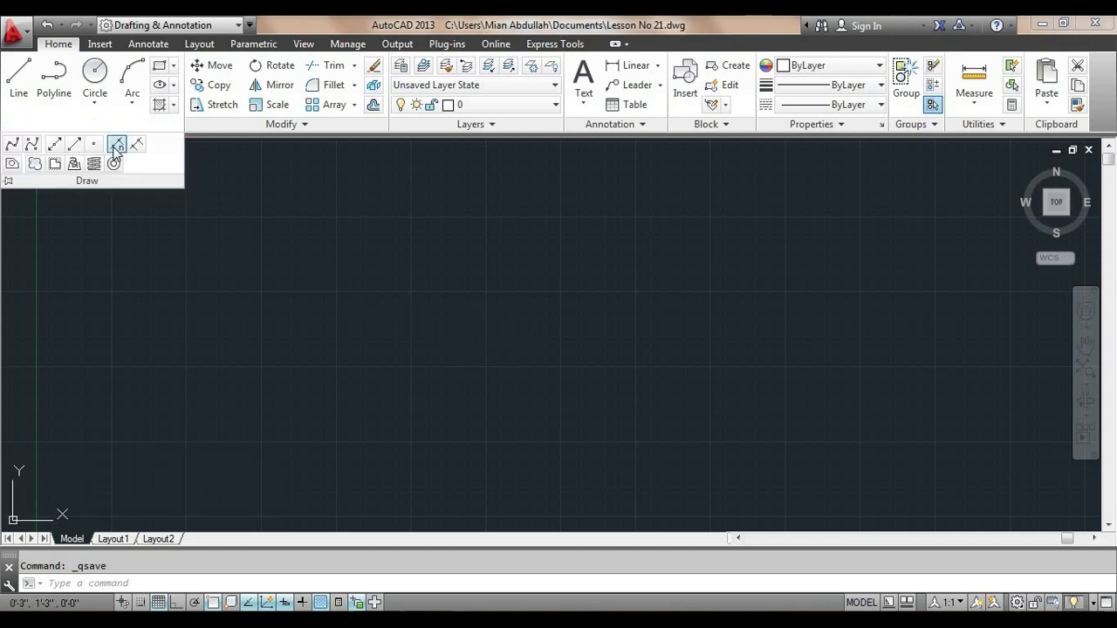
pyautogui.click(93, 164)
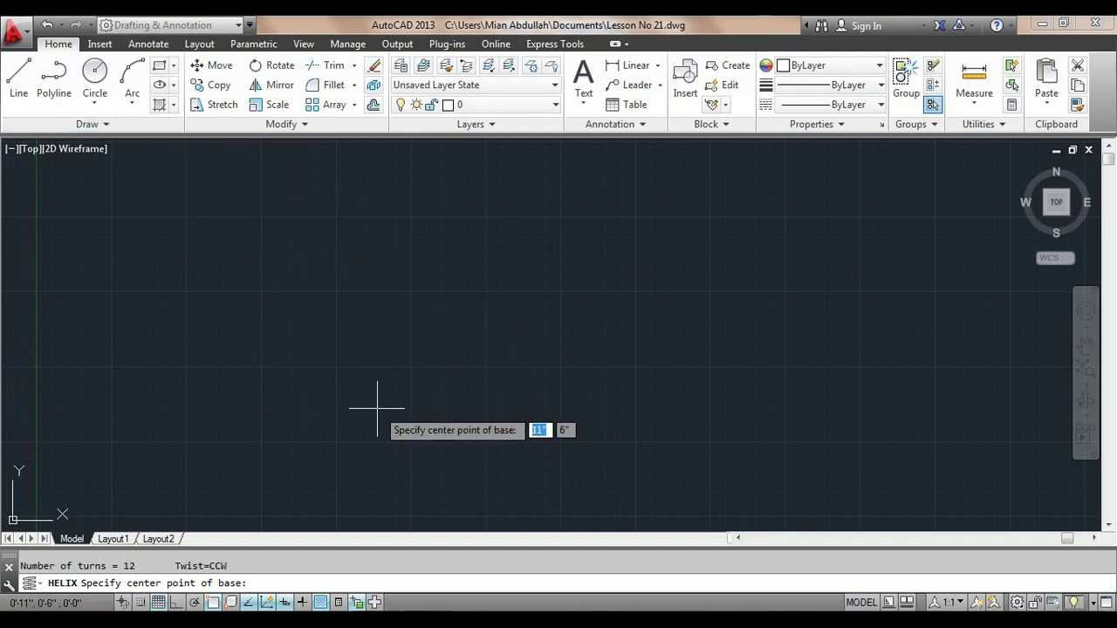
pyautogui.press('Escape')
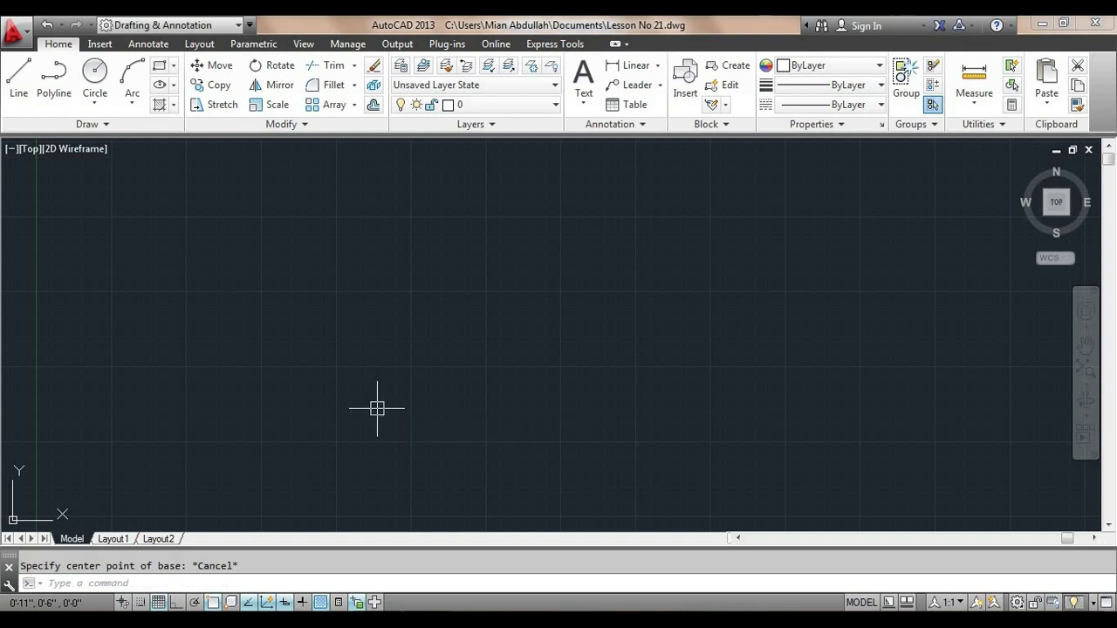
pyautogui.press('Escape')
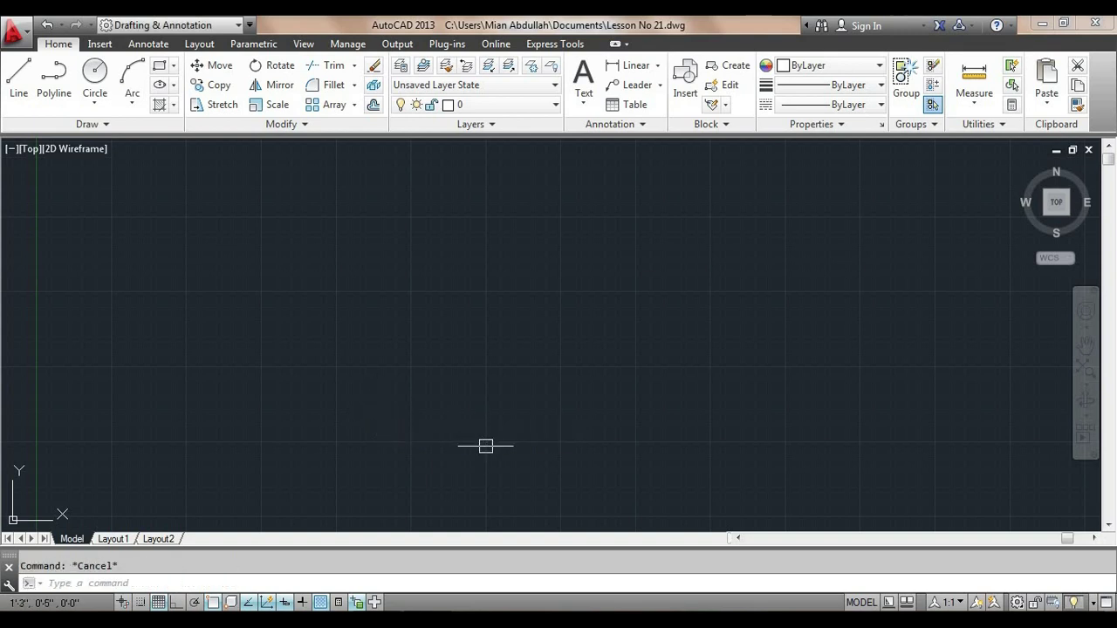
# Draw a tapered helix in the empty drawing with base radius 8", top radius 5" and height 12".
pyautogui.write('hel')
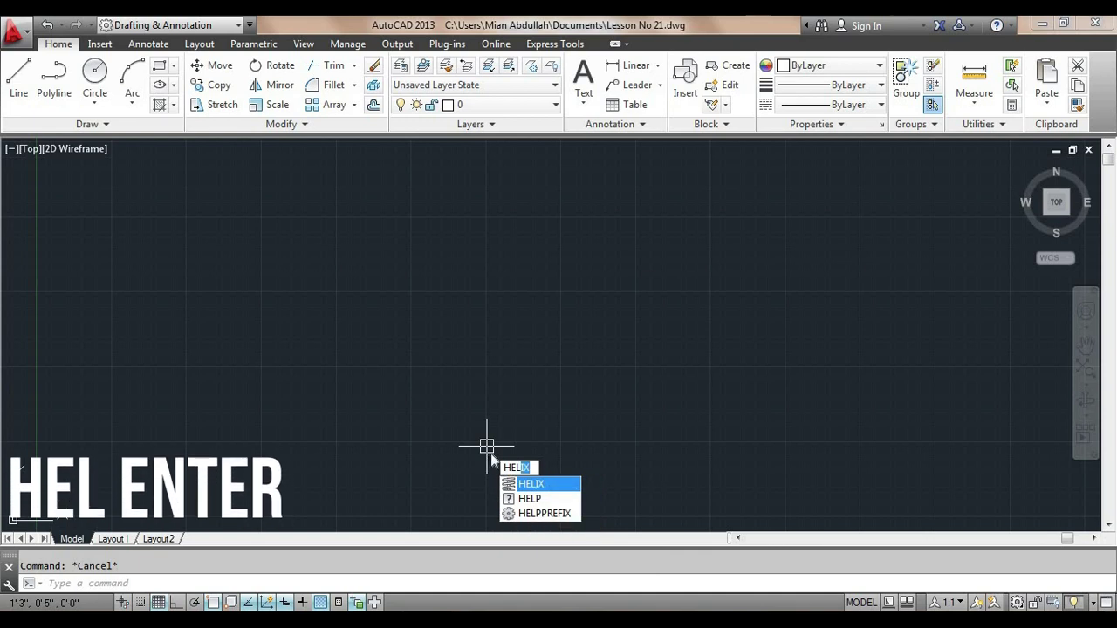
pyautogui.press('Return')
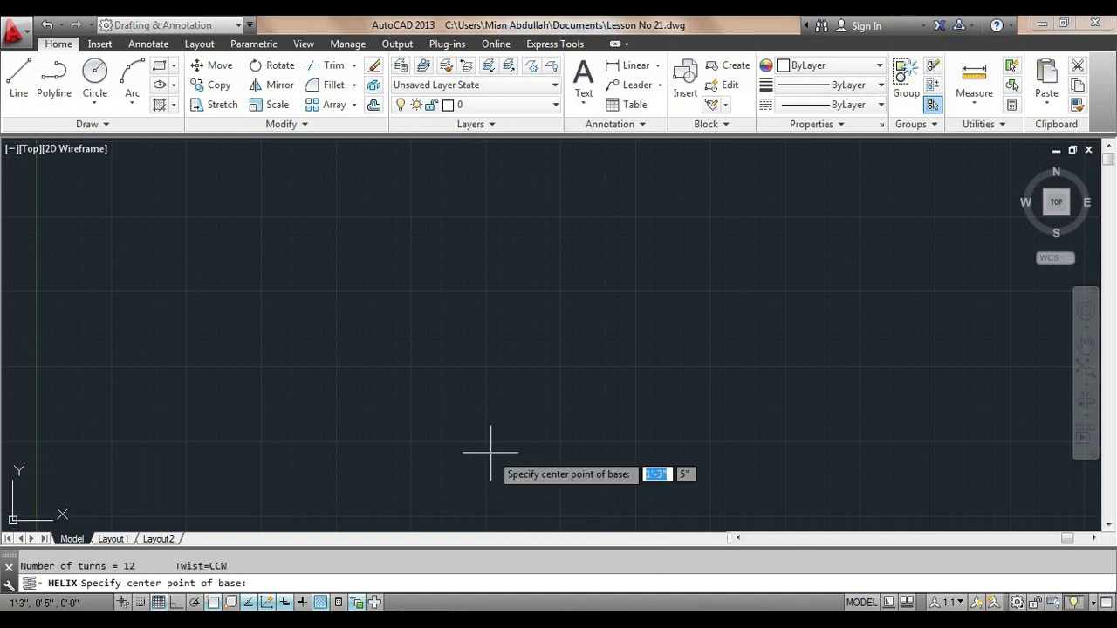
pyautogui.click(462, 366)
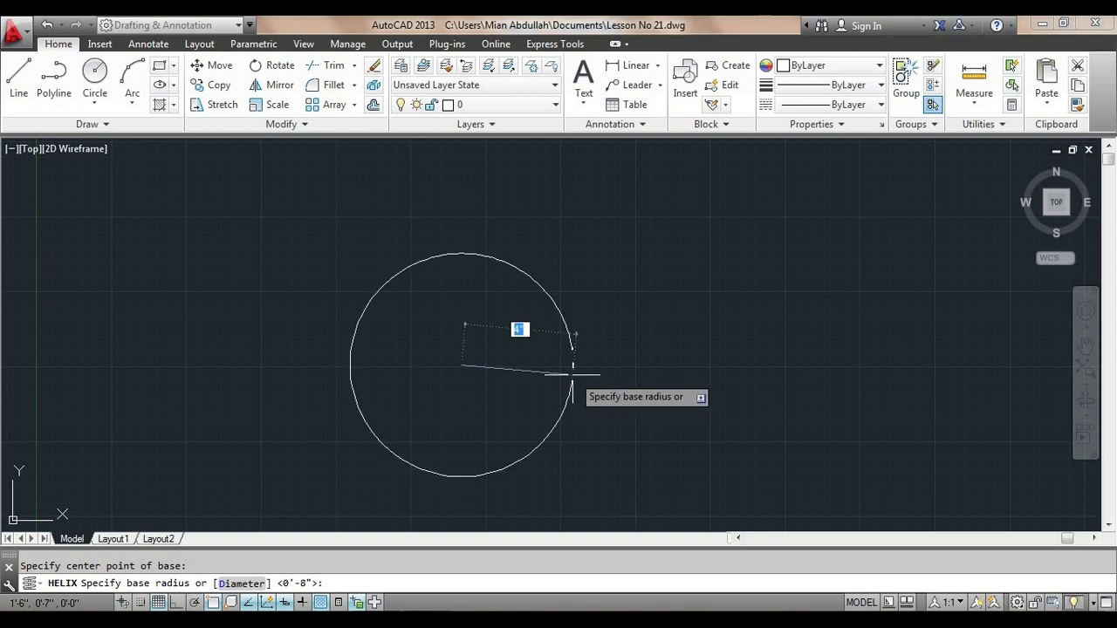
pyautogui.write('8')
pyautogui.press('Return')
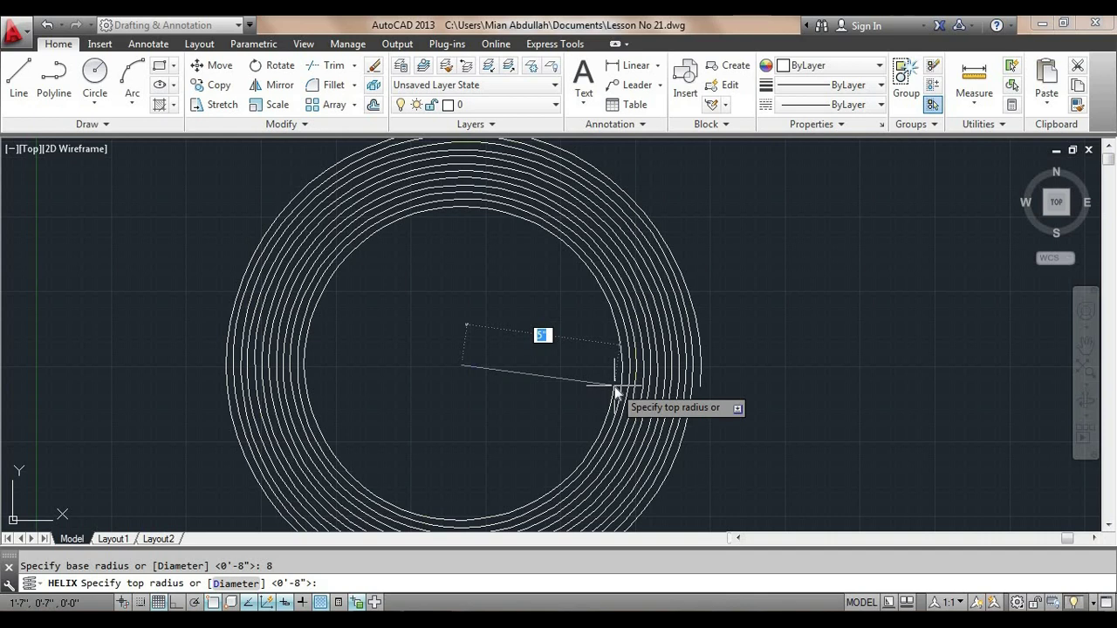
pyautogui.write('5')
pyautogui.press('Return')
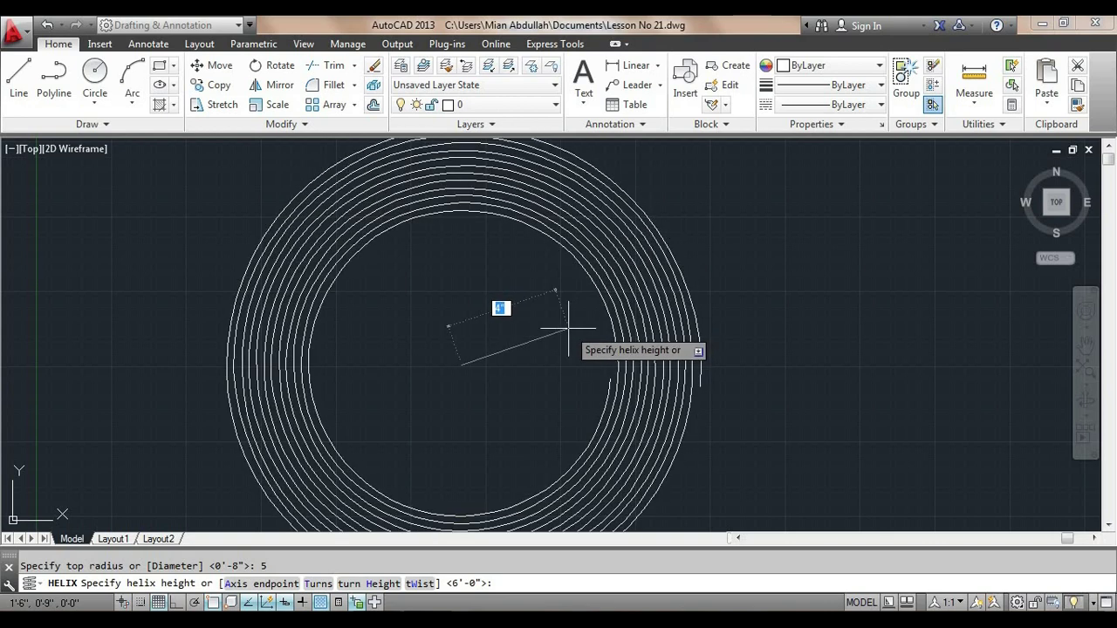
pyautogui.write('12')
pyautogui.press('Return')
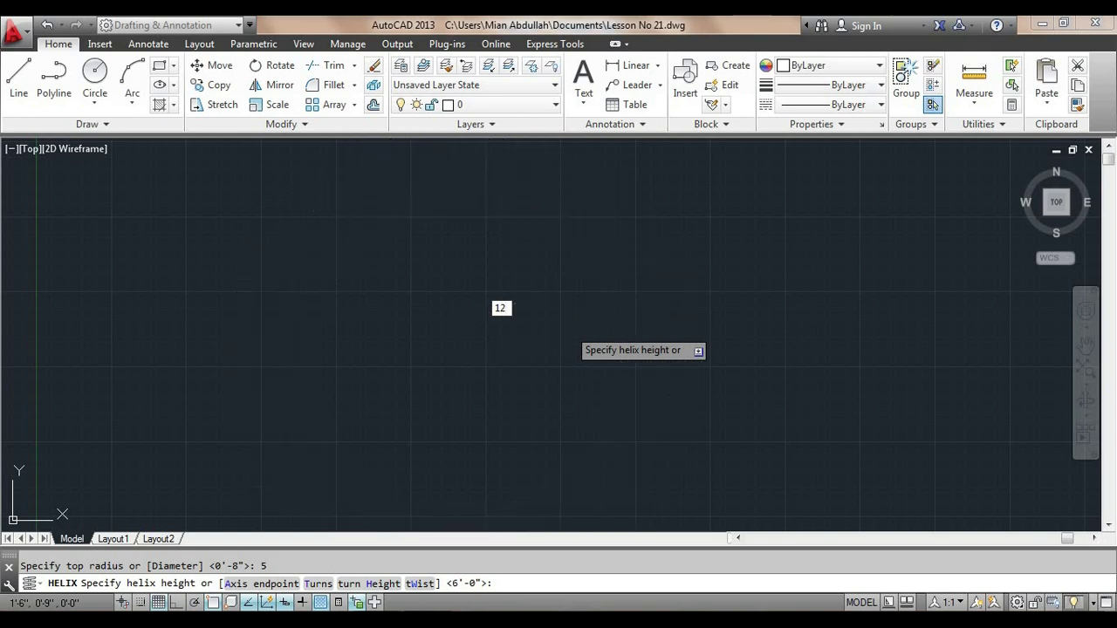
# Examine the tapered helix in plan, and in 3D from the home isometric view.
pyautogui.scroll(-3, 777, 346)
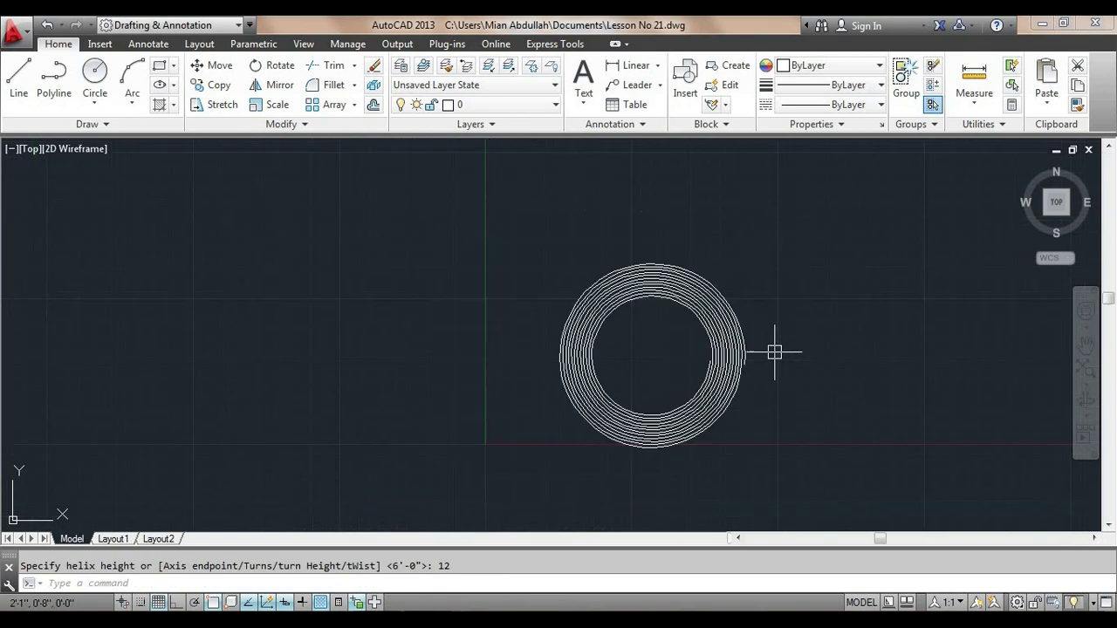
pyautogui.scroll(1, 776, 349)
pyautogui.moveTo(785, 342); pyautogui.dragTo(757, 340, button='middle')
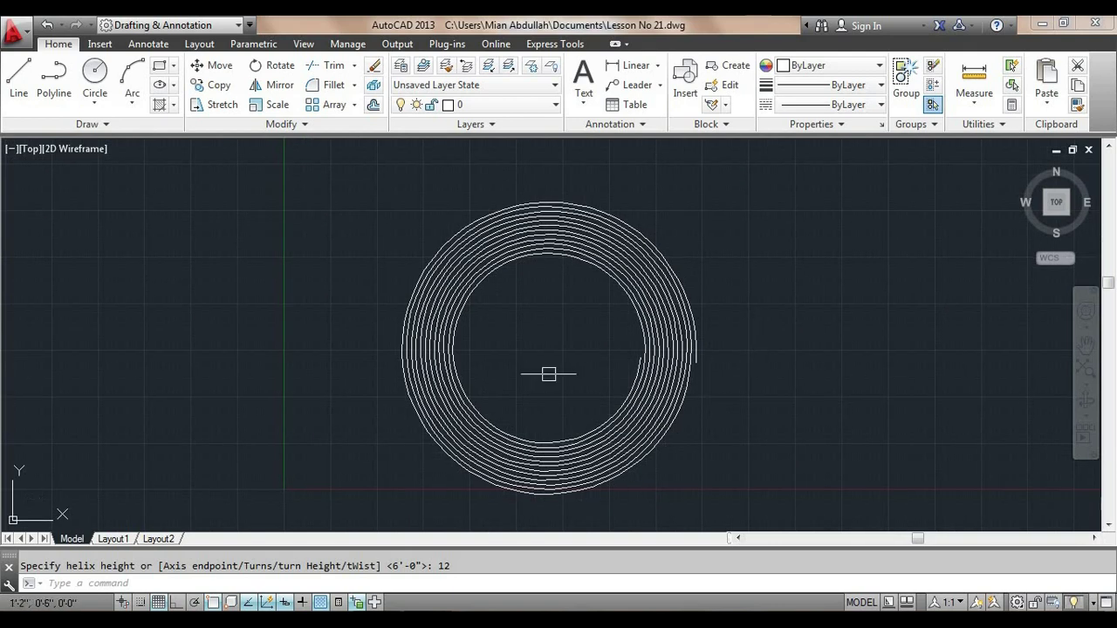
pyautogui.click(625, 222)
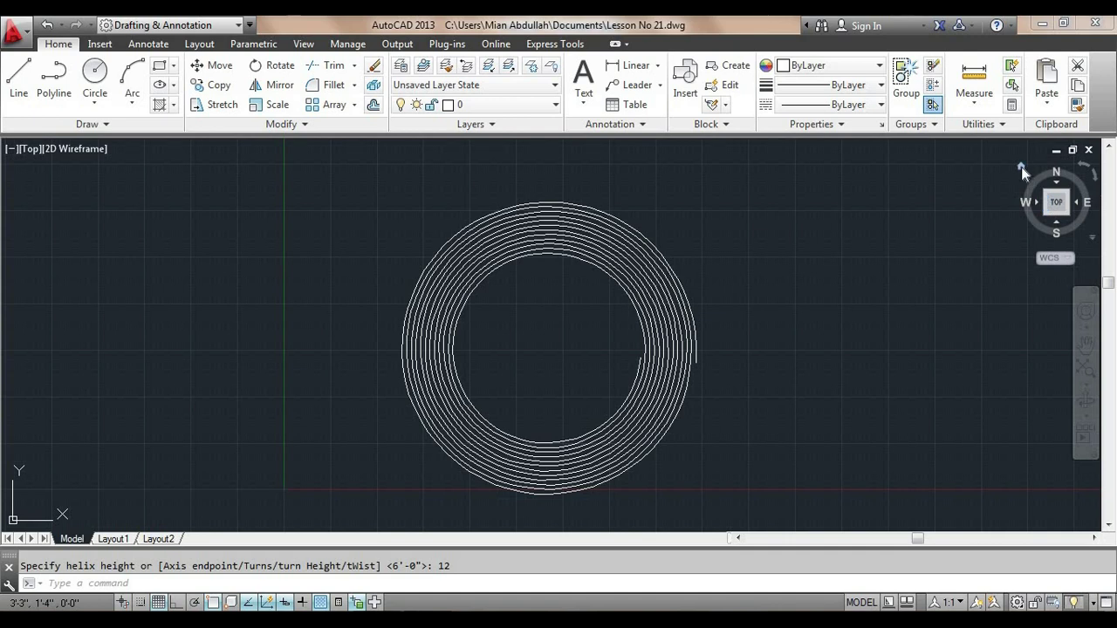
pyautogui.click(1021, 167)
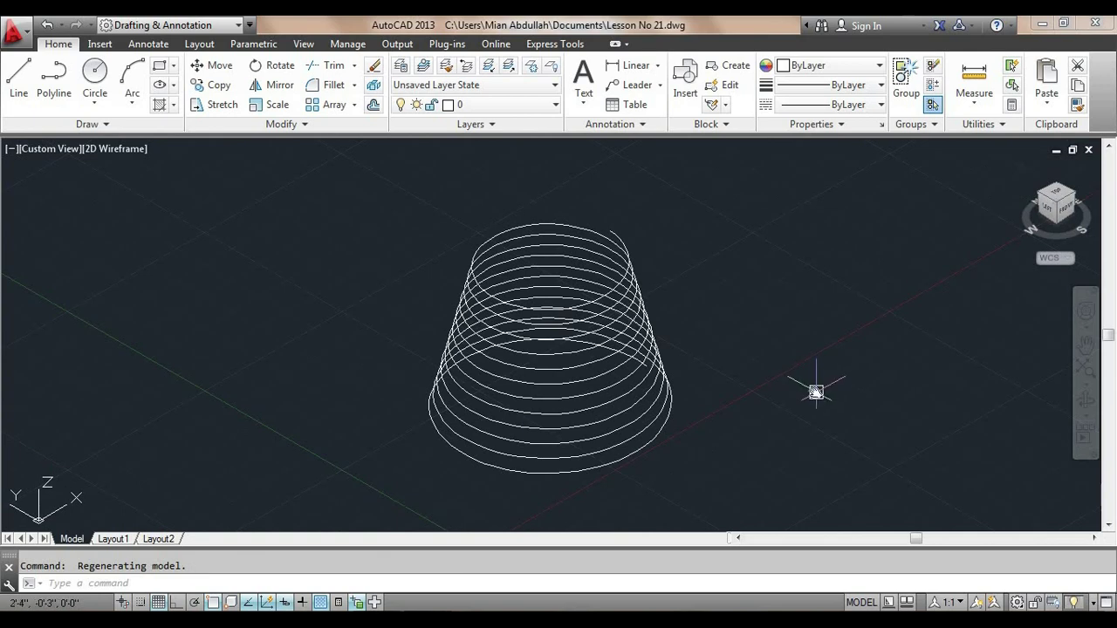
pyautogui.scroll(2, 487, 358)
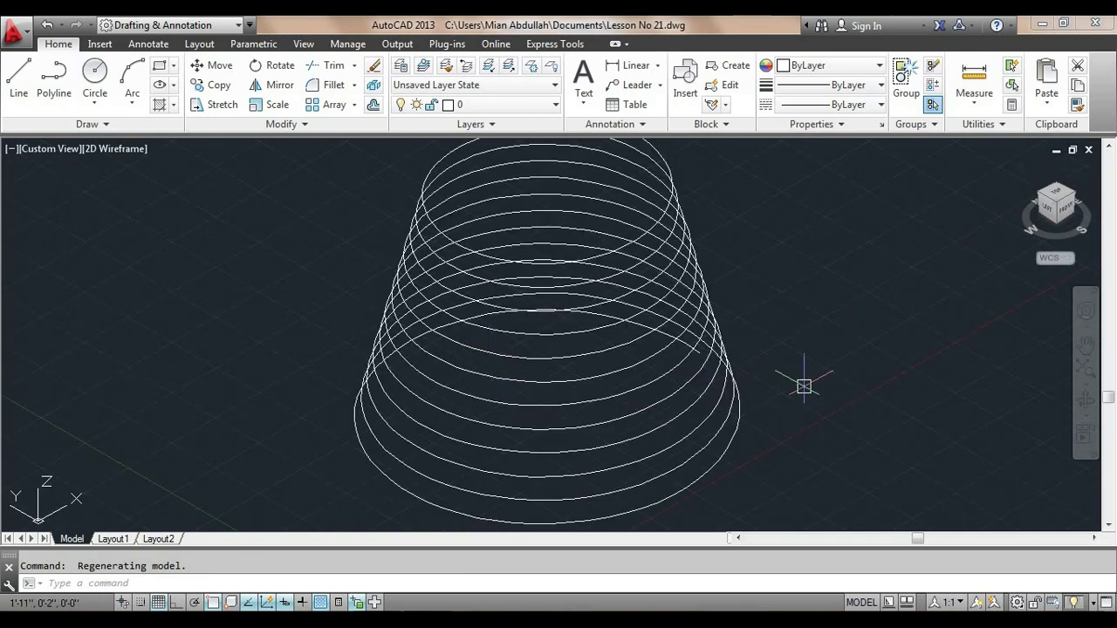
pyautogui.scroll(-3, 798, 382)
pyautogui.moveTo(815, 390); pyautogui.dragTo(644, 402, button='middle')
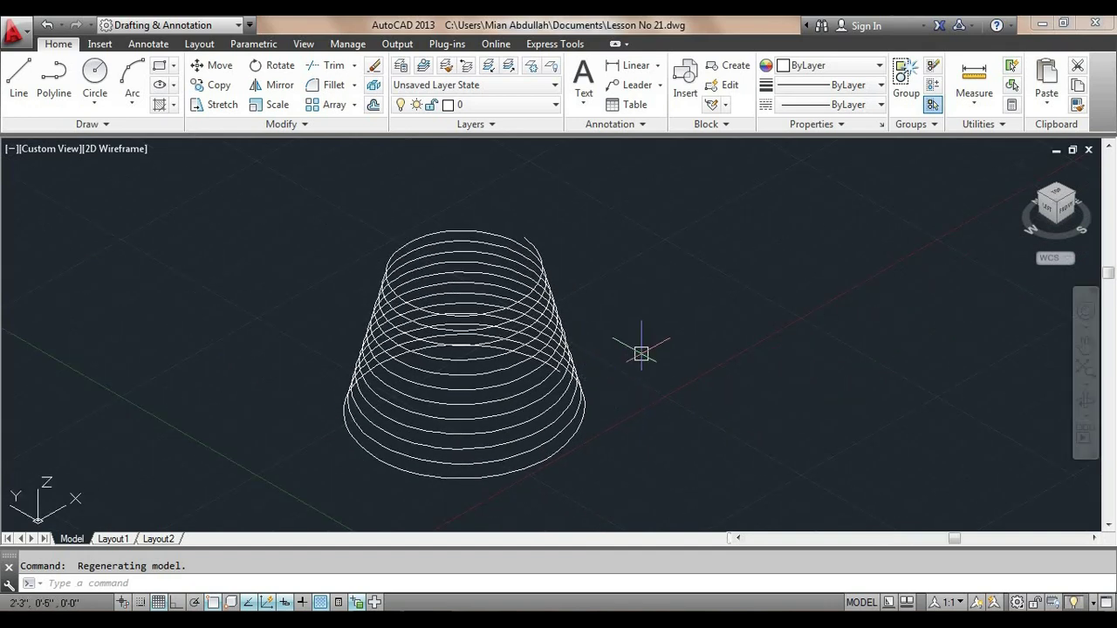
pyautogui.moveTo(721, 407); pyautogui.dragTo(563, 409, button='middle')
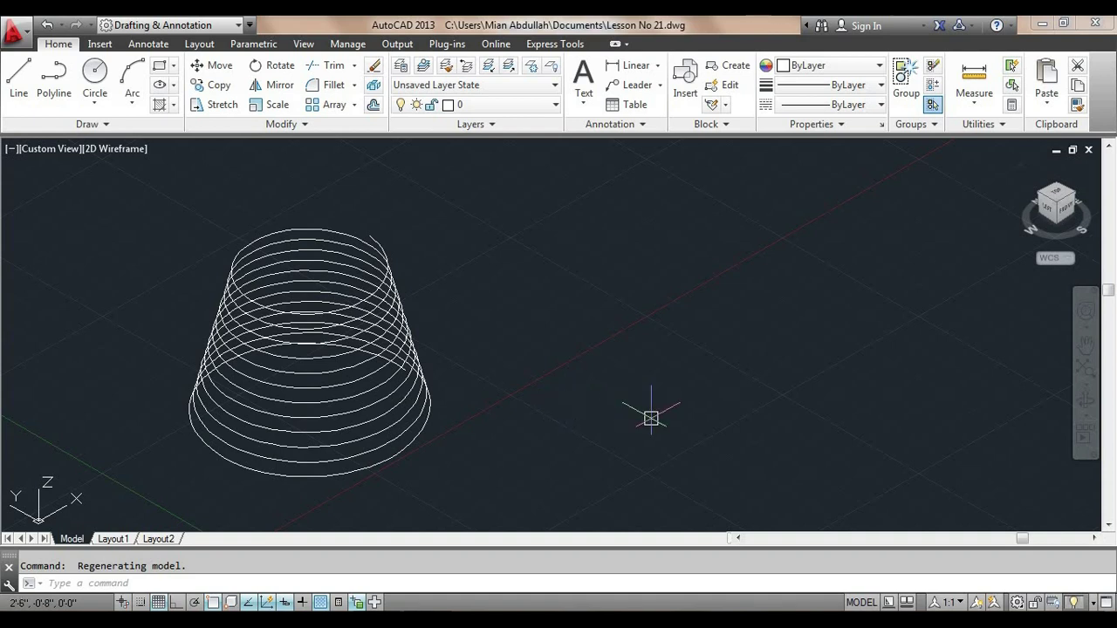
# Draw a cylindrical helix to the right of the tapered one with base radius 8", top radius 8" and height 12".
pyautogui.write('HEL')
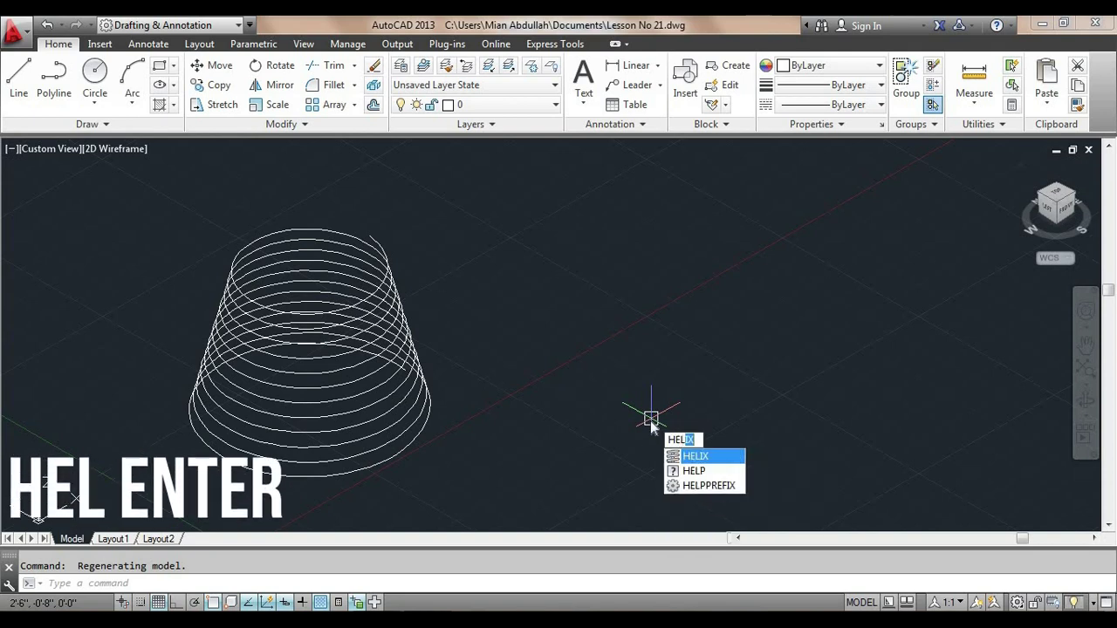
pyautogui.press('Return')
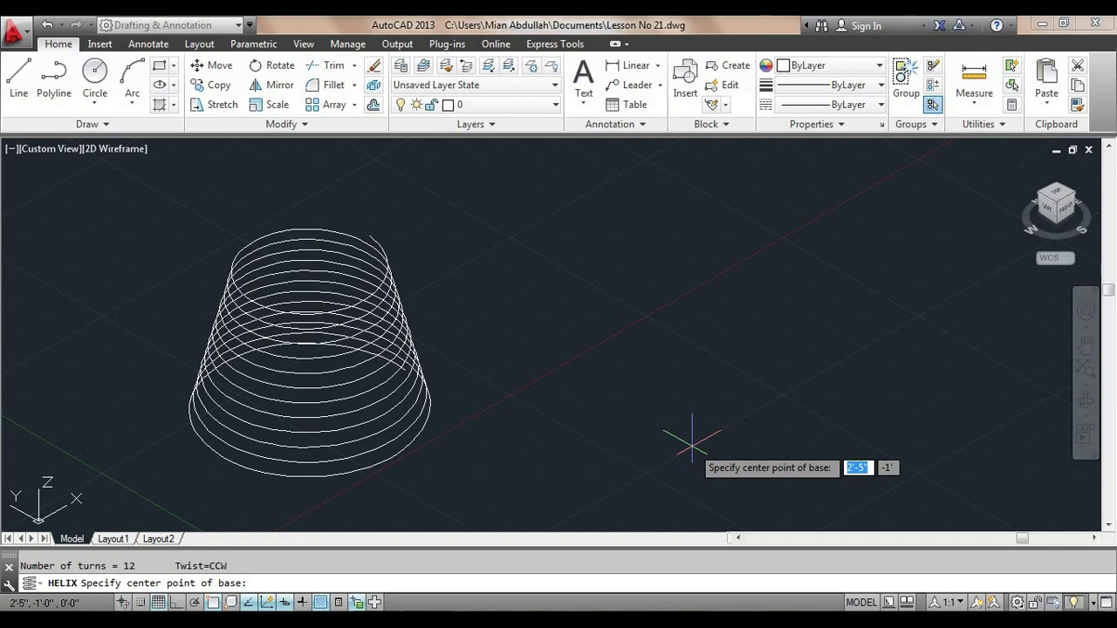
pyautogui.click(692, 443)
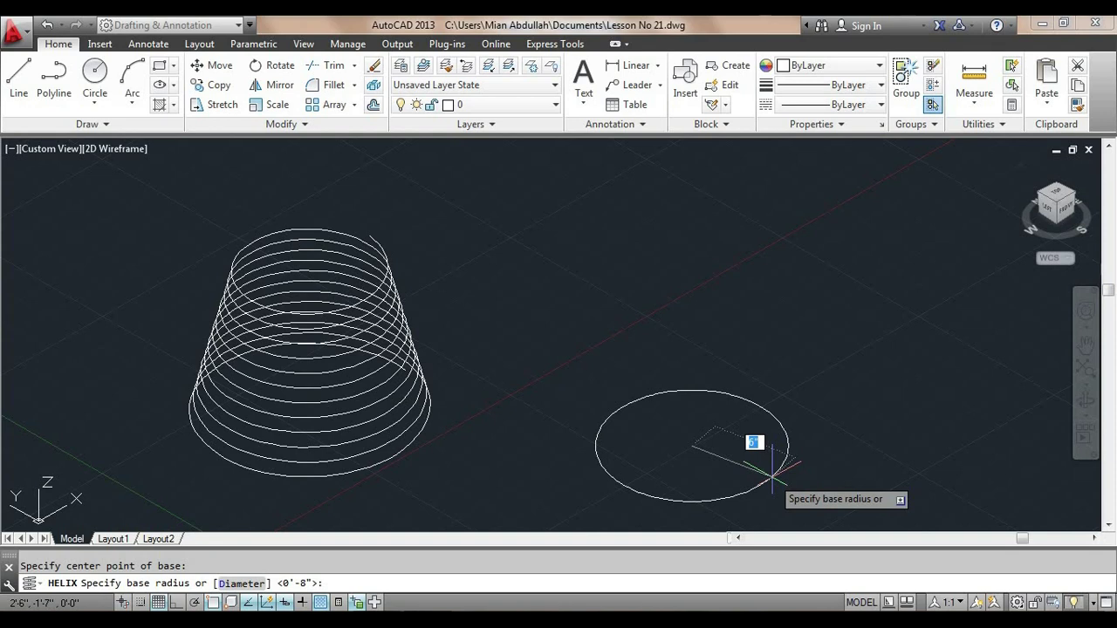
pyautogui.write('8')
pyautogui.press('Return')
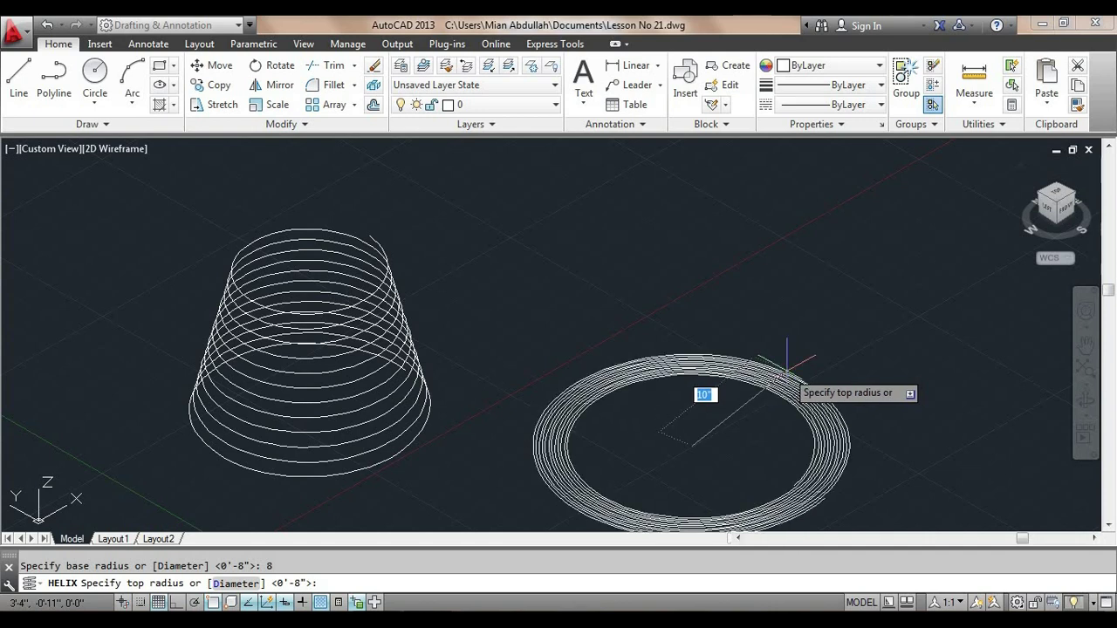
pyautogui.write('8')
pyautogui.press('Return')
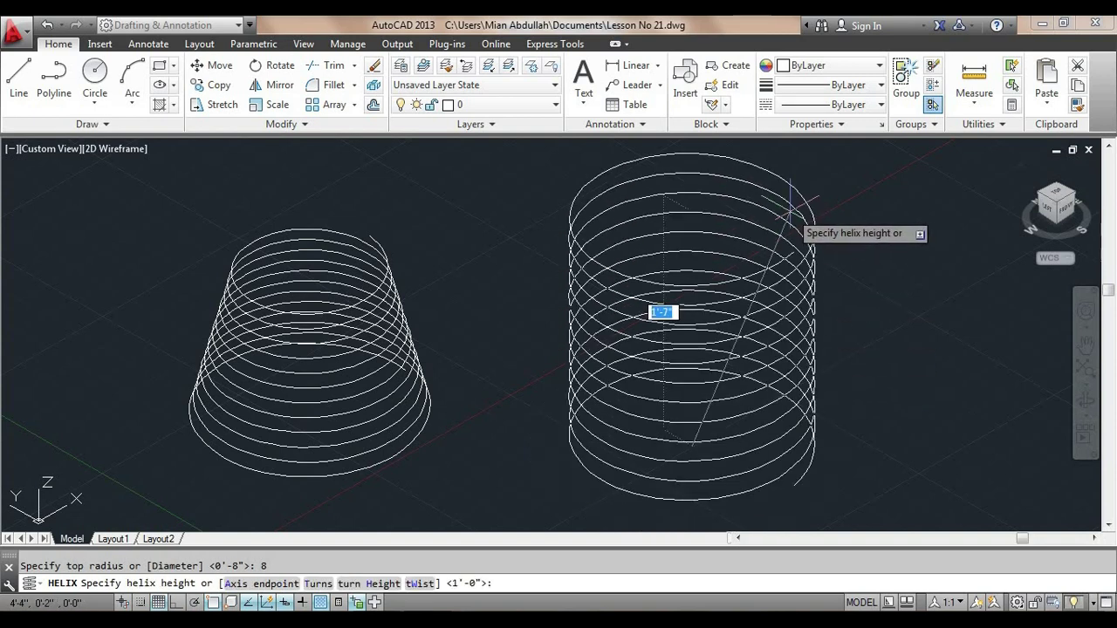
pyautogui.scroll(-2, 791, 211)
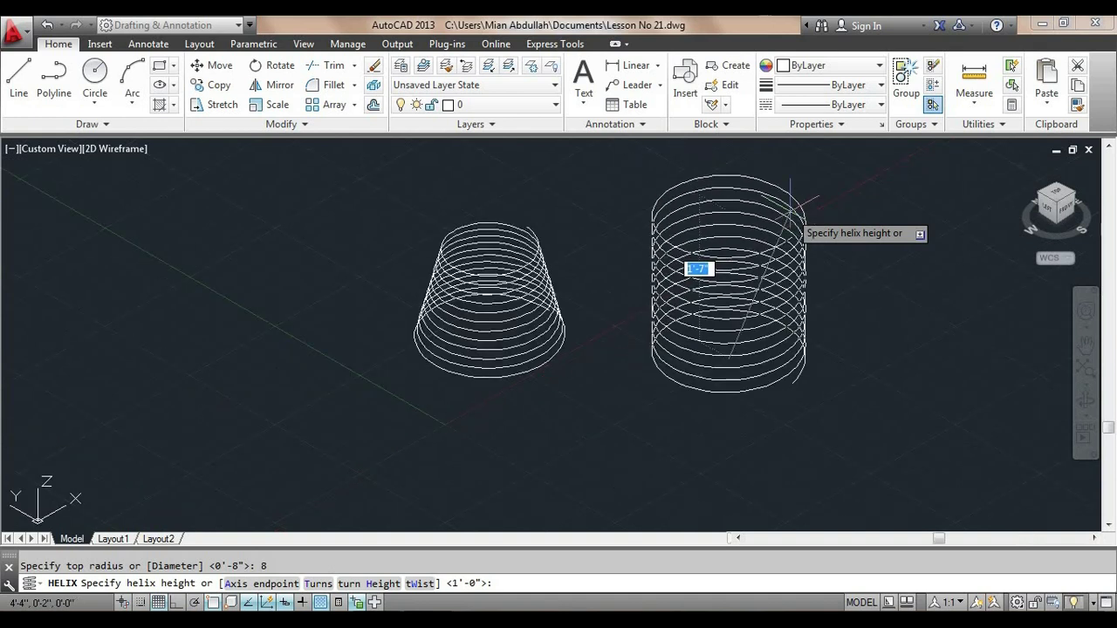
pyautogui.moveTo(791, 211); pyautogui.dragTo(780, 274, button='middle')
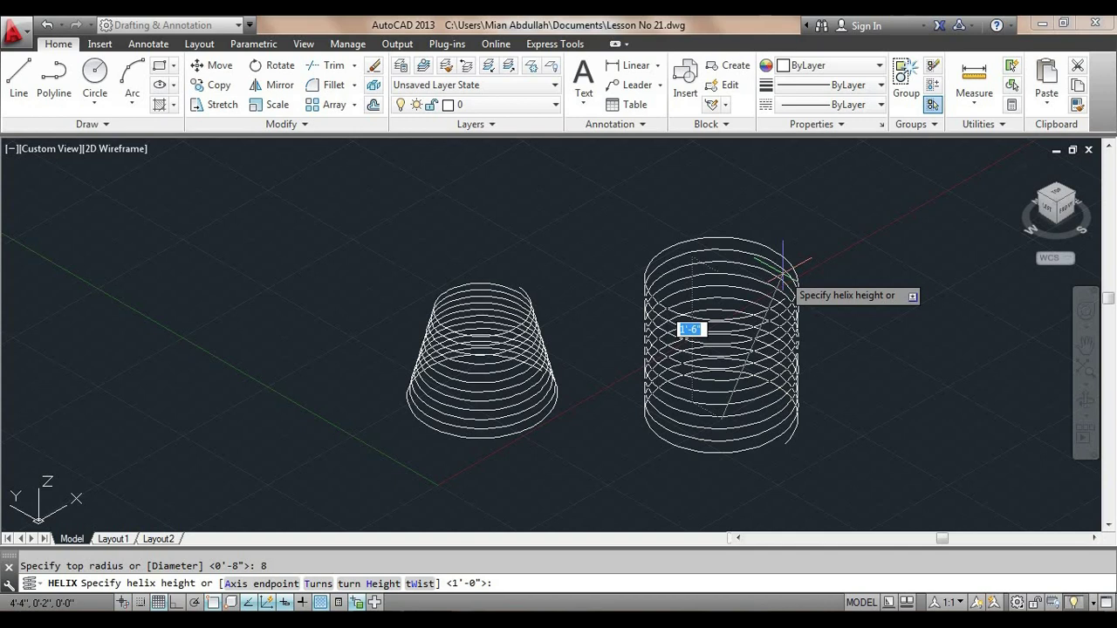
pyautogui.write('12')
pyautogui.press('Return')
# Compare the two helices from a lower orbit angle, the left side view and the home isometric view.
pyautogui.scroll(2, 735, 406)
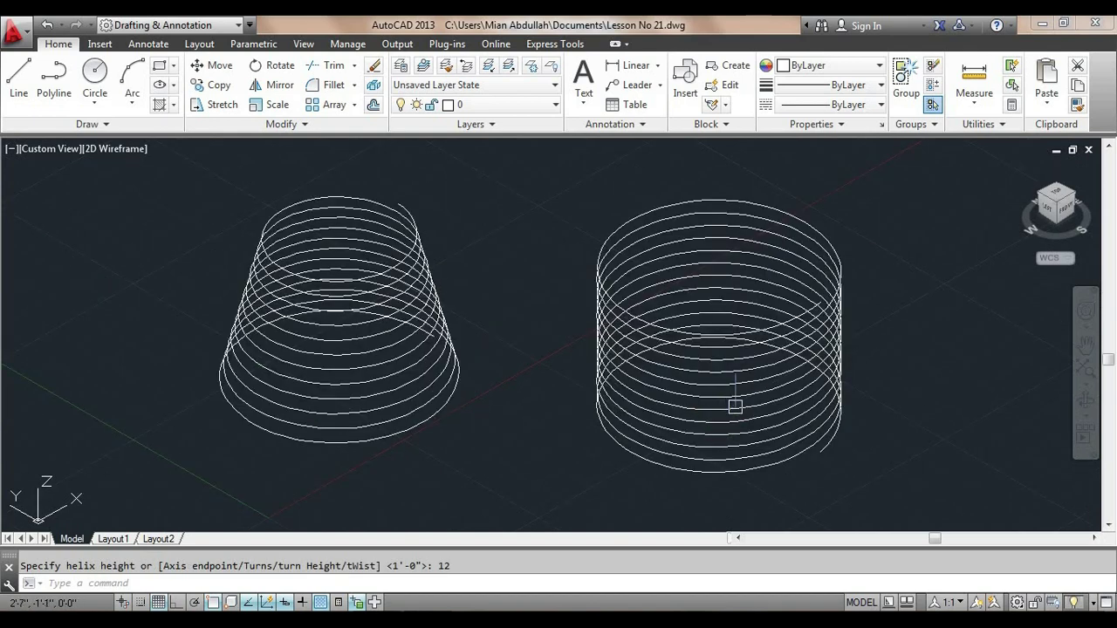
pyautogui.moveTo(735, 406); pyautogui.dragTo(726, 428, button='middle')
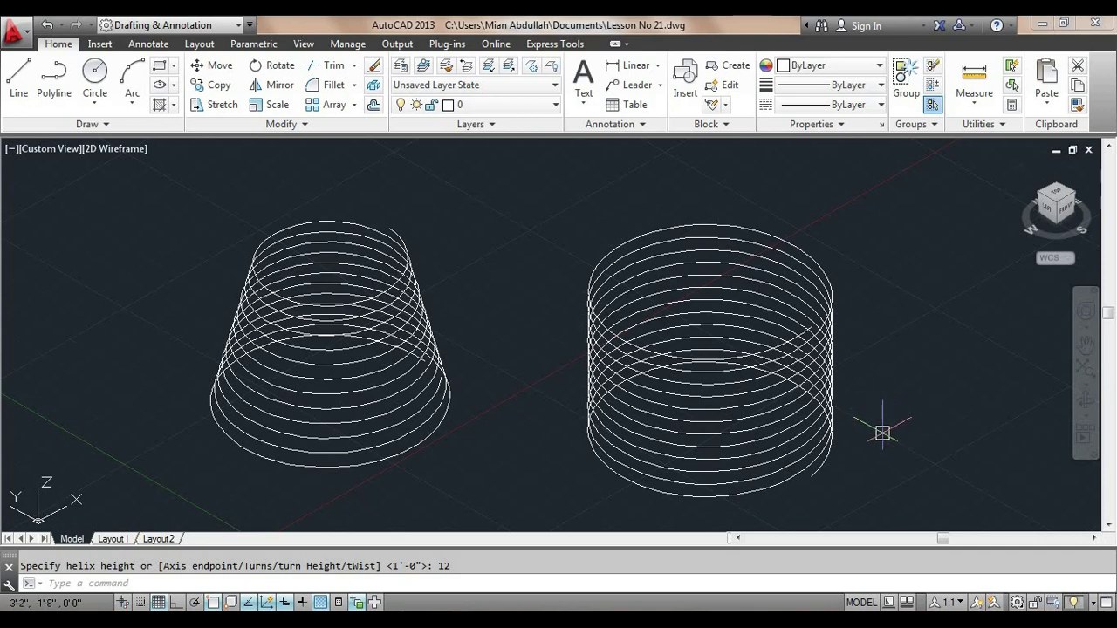
pyautogui.keyDown('shift'); pyautogui.moveTo(882, 433); pyautogui.dragTo(887, 411, button='middle'); pyautogui.keyUp('shift')
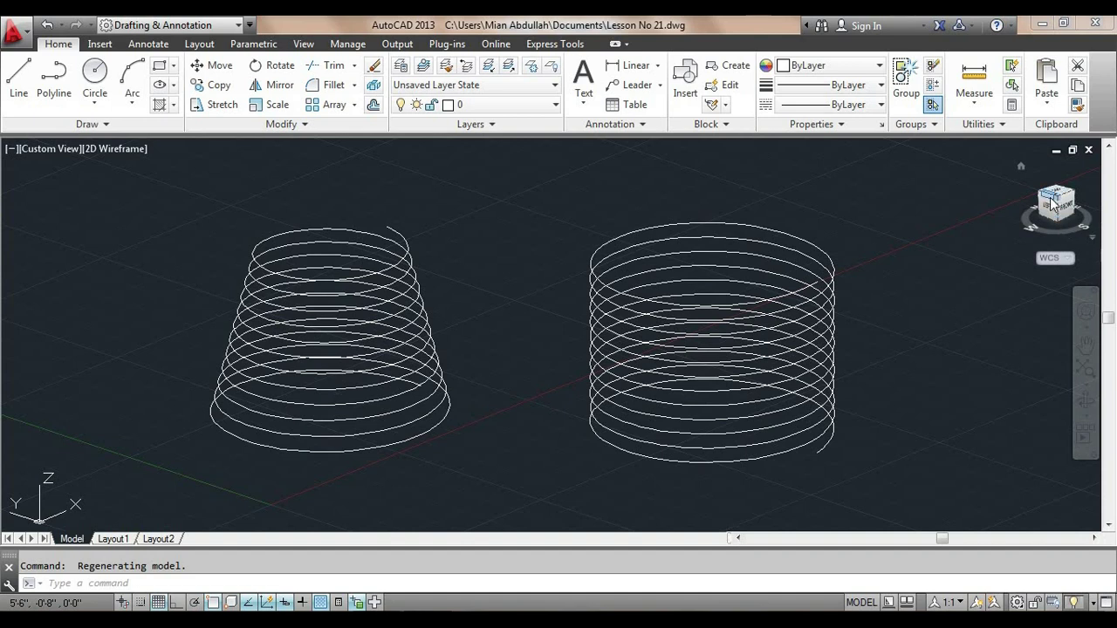
pyautogui.moveTo(1055, 203); pyautogui.dragTo(1065, 224)
pyautogui.click(1054, 212)
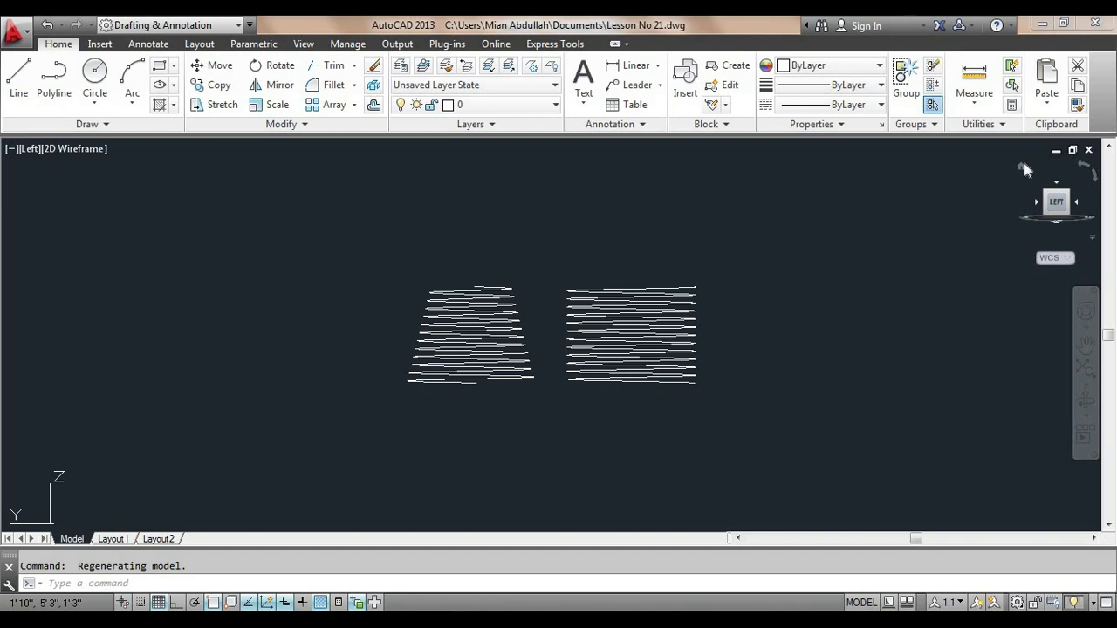
pyautogui.click(1023, 166)
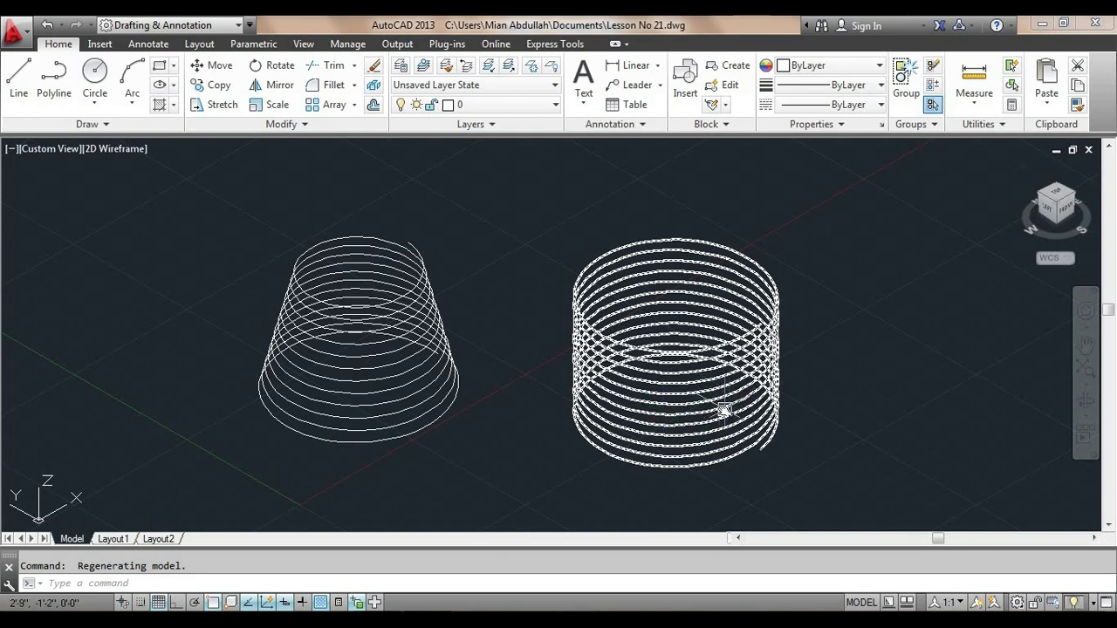
pyautogui.moveTo(723, 410); pyautogui.dragTo(600, 418, button='middle')
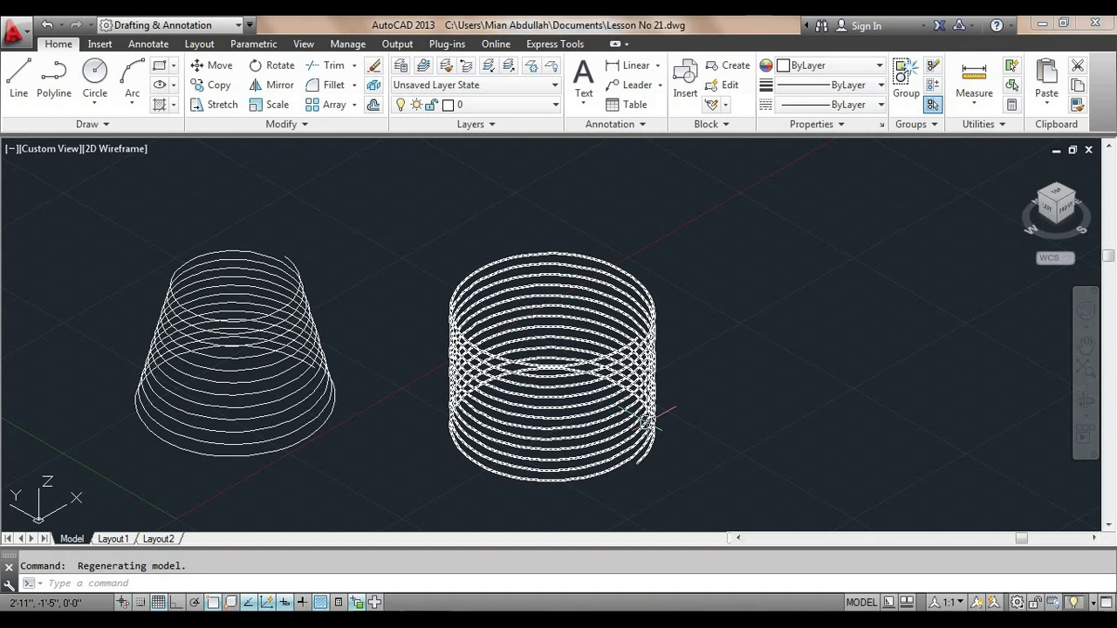
pyautogui.moveTo(646, 422)
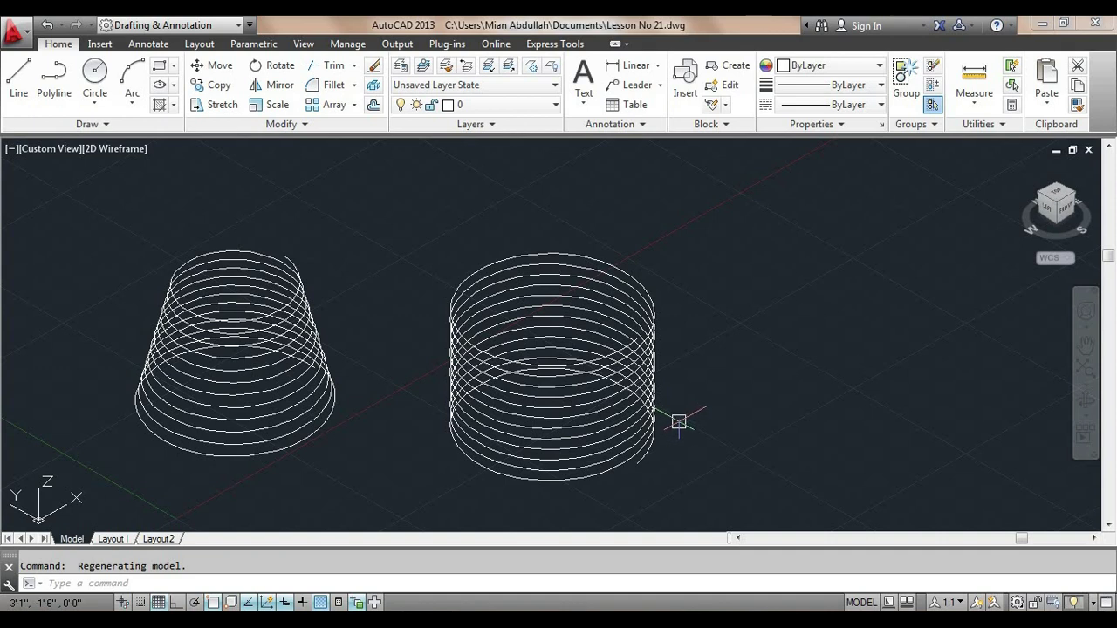
pyautogui.moveTo(679, 422); pyautogui.dragTo(635, 414, button='middle')
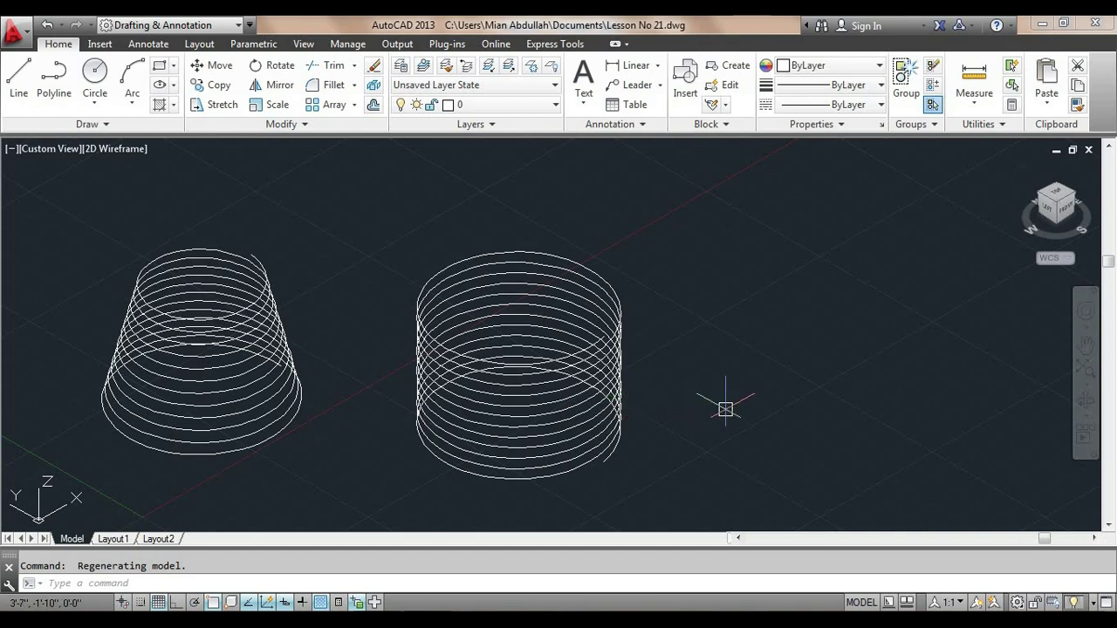
# Erase both the tapered and the cylindrical helix, and turn off the drawing grid.
pyautogui.moveTo(724, 407); pyautogui.dragTo(668, 408, button='middle')
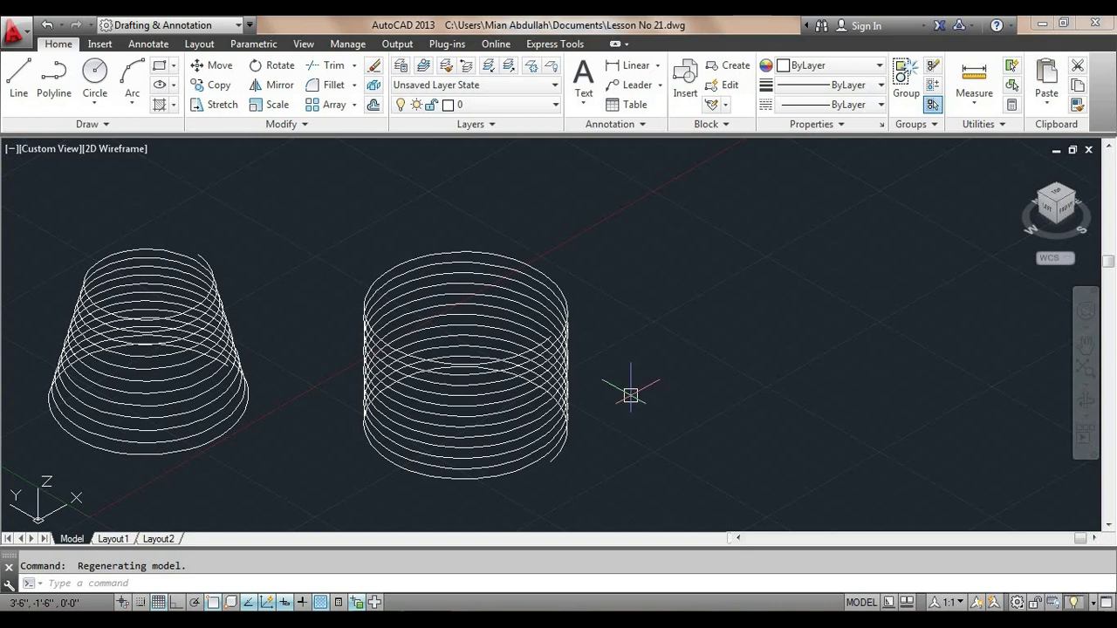
pyautogui.click(539, 416)
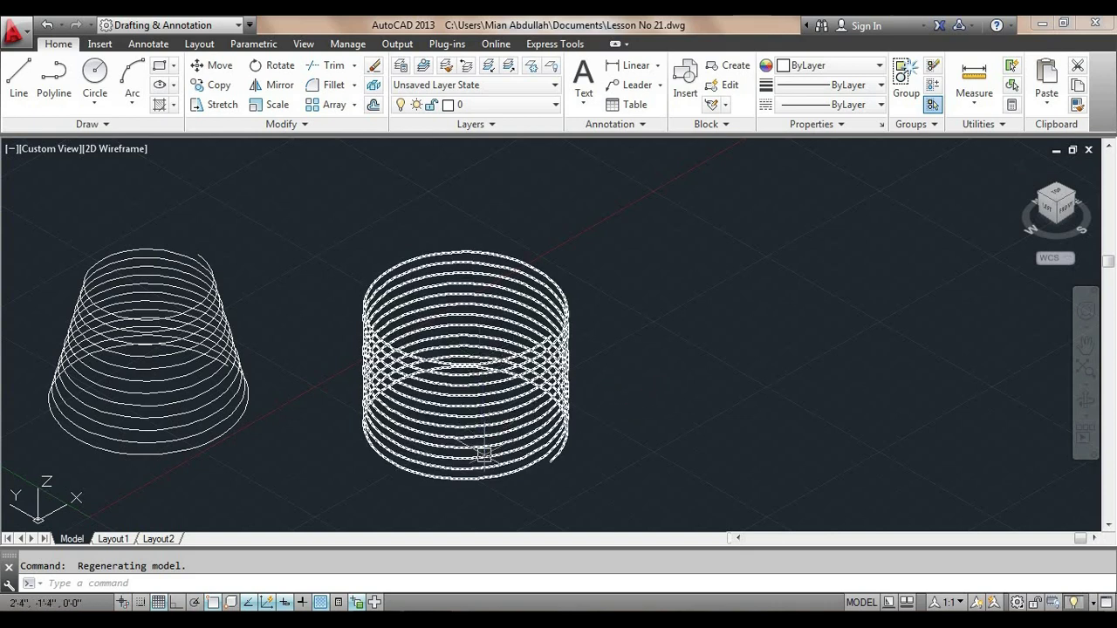
pyautogui.press('Escape')
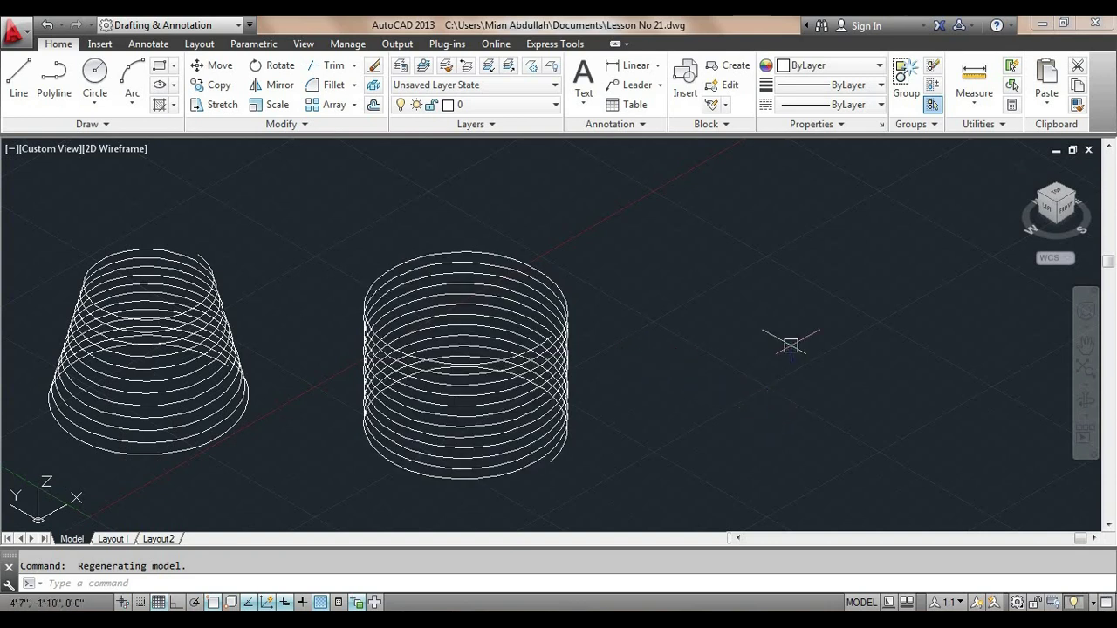
pyautogui.click(1021, 167)
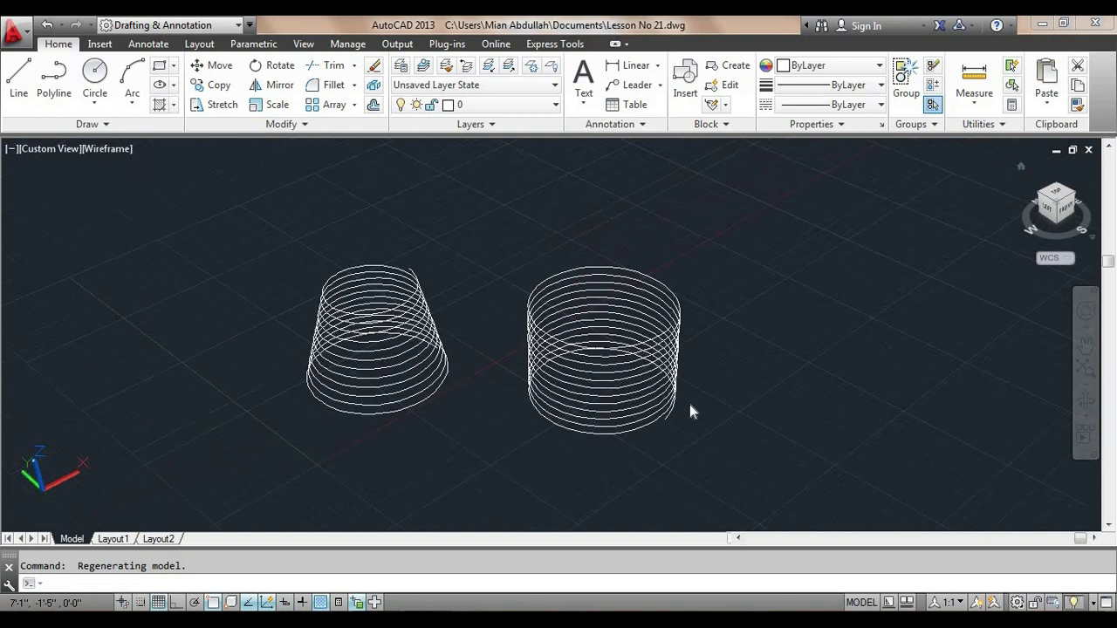
pyautogui.hotkey('ctrl', 'a')
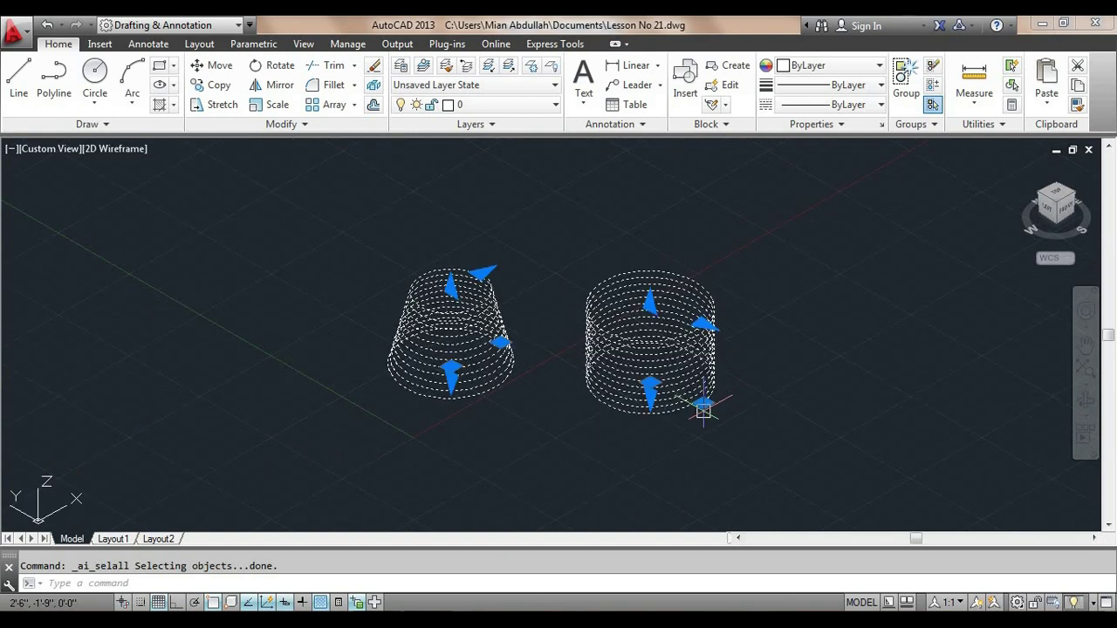
pyautogui.press('Delete')
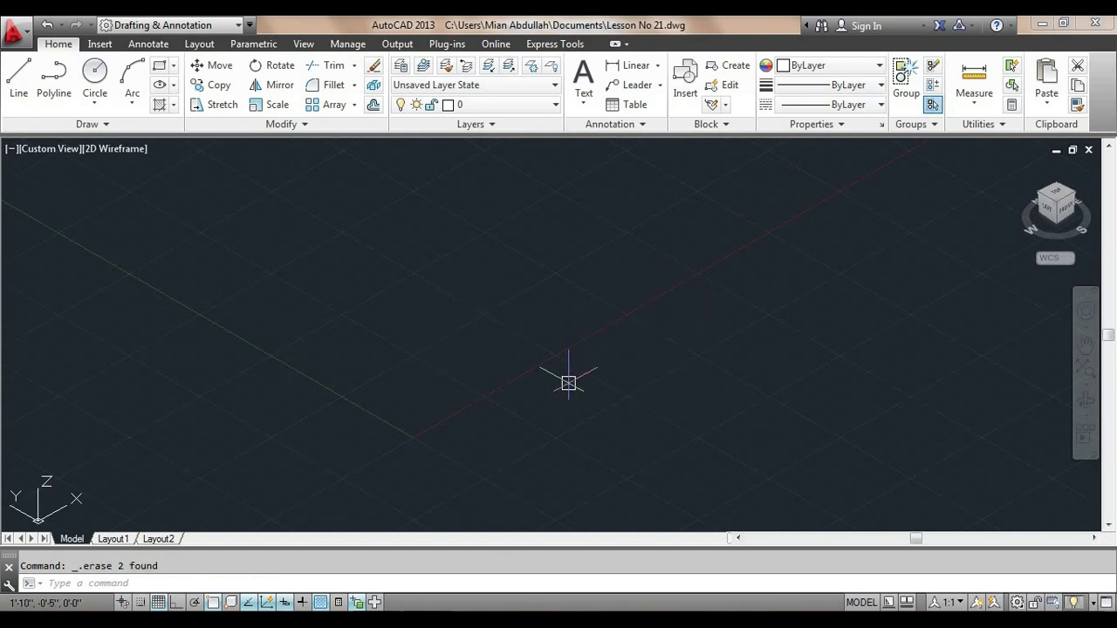
pyautogui.moveTo(704, 393); pyautogui.dragTo(551, 486, button='middle')
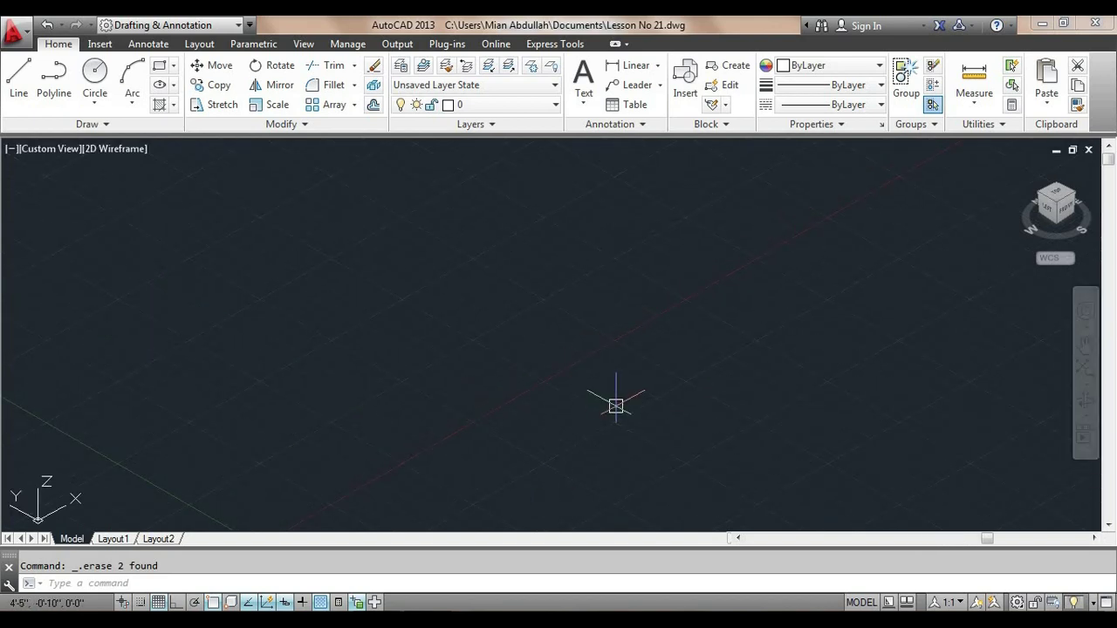
pyautogui.press('F7')
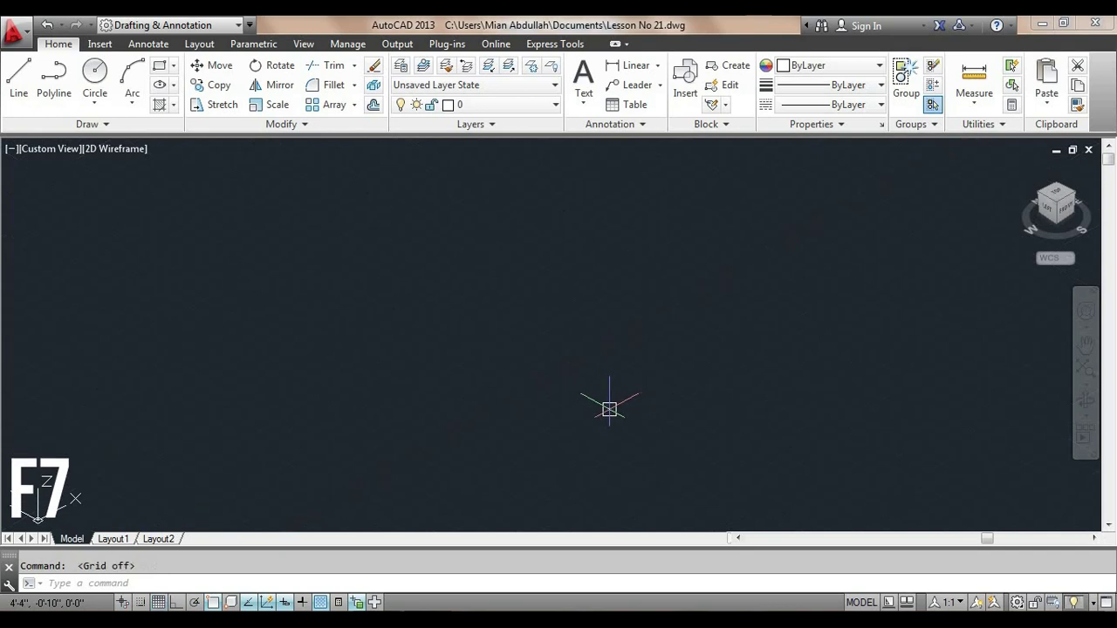
# Start a helix in the empty drawing with base radius 5" and top radius 5".
pyautogui.write('HE')
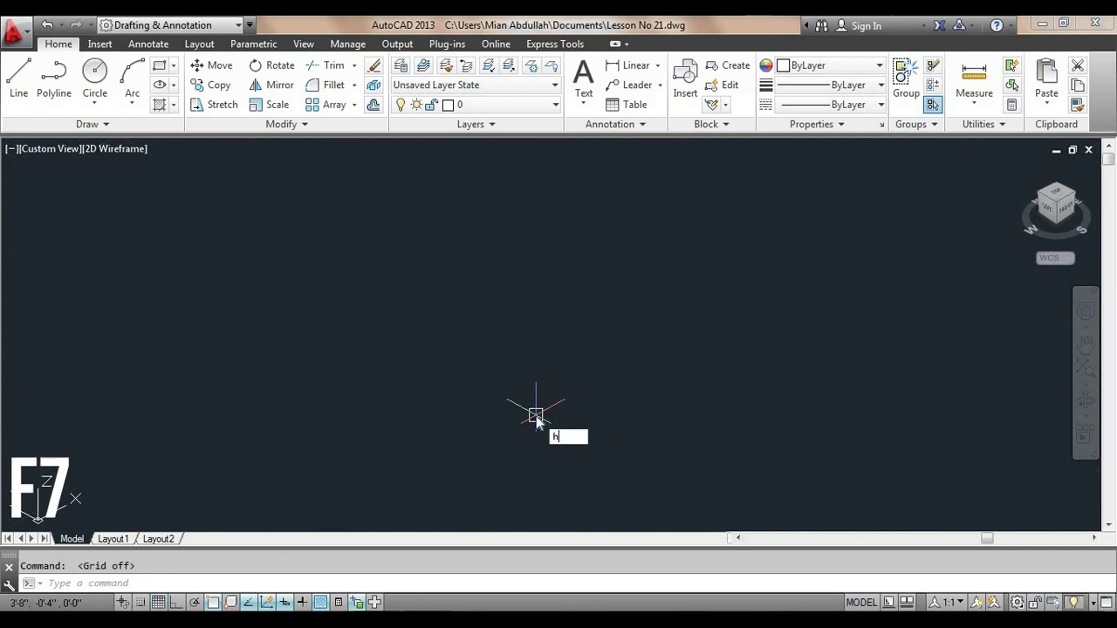
pyautogui.write('L')
pyautogui.press('Return')
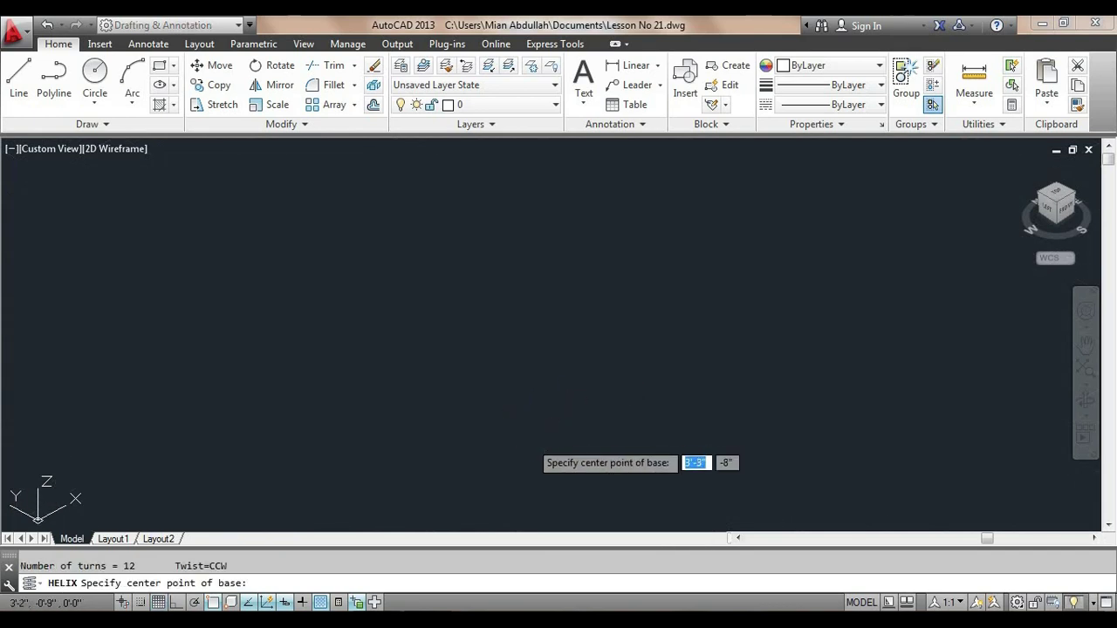
pyautogui.click(470, 455)
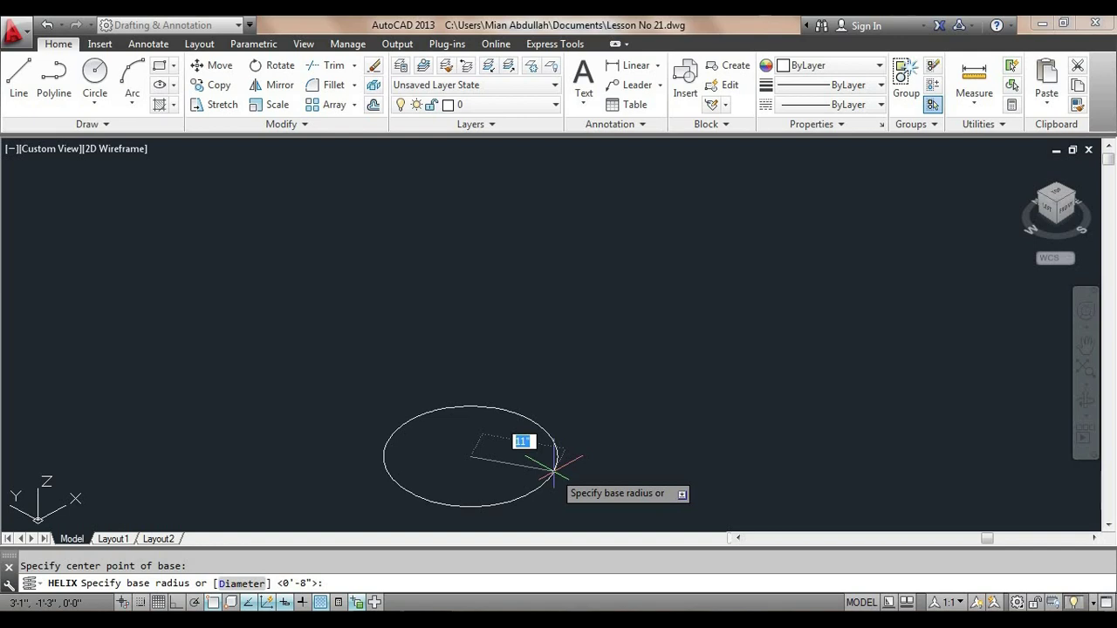
pyautogui.write('5')
pyautogui.press('Return')
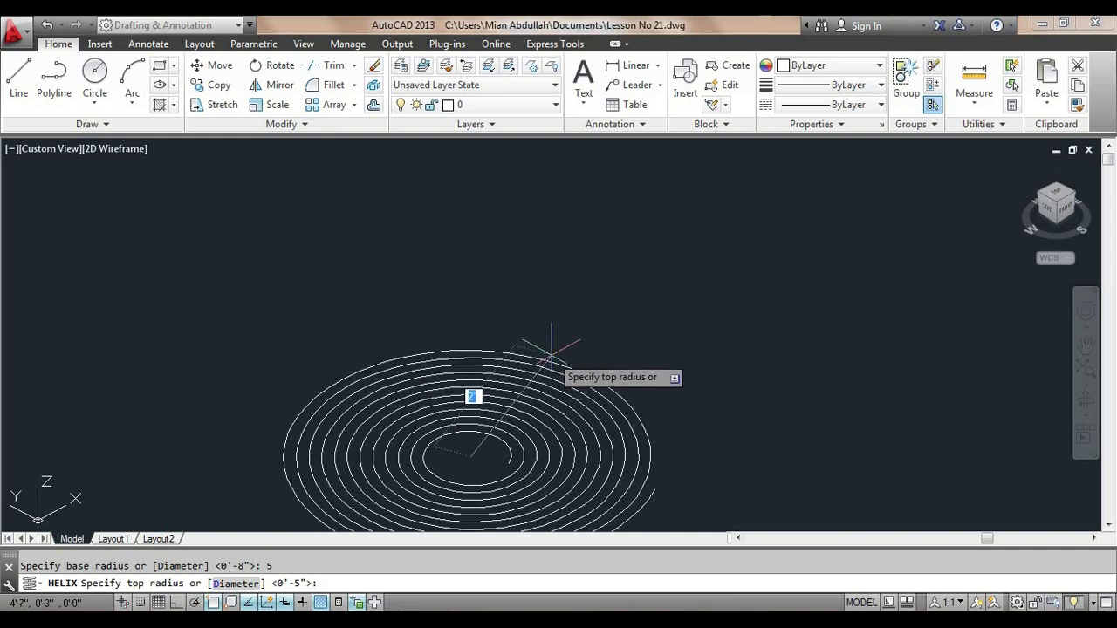
pyautogui.write('5')
pyautogui.press('Return')
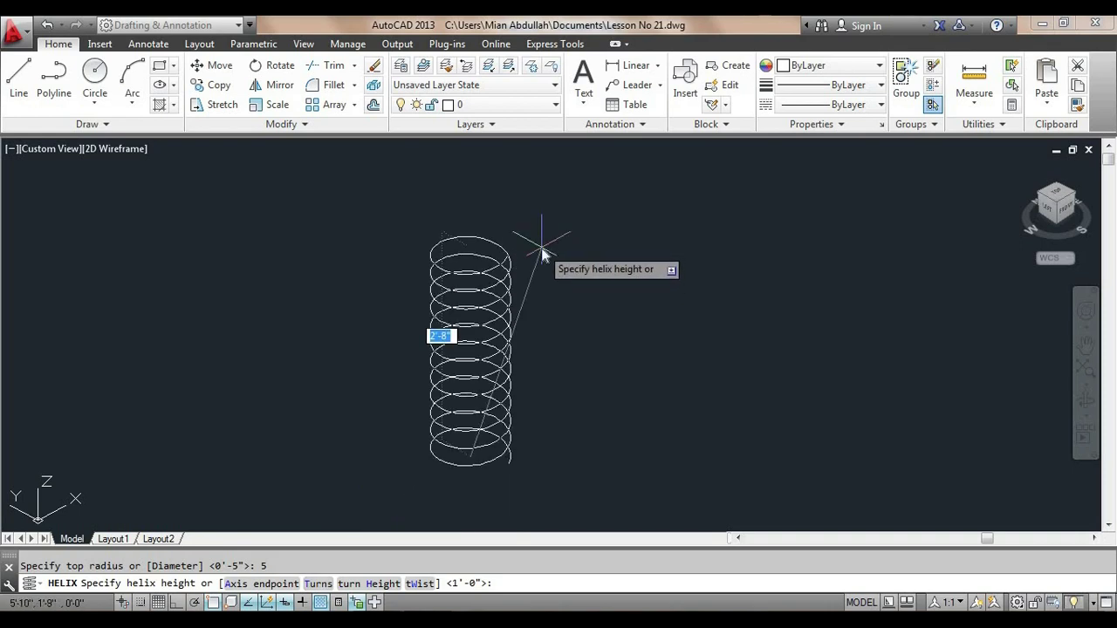
# Set the helix to 6 turns and finish it with a height of 6".
pyautogui.write('t')
pyautogui.press('Return')
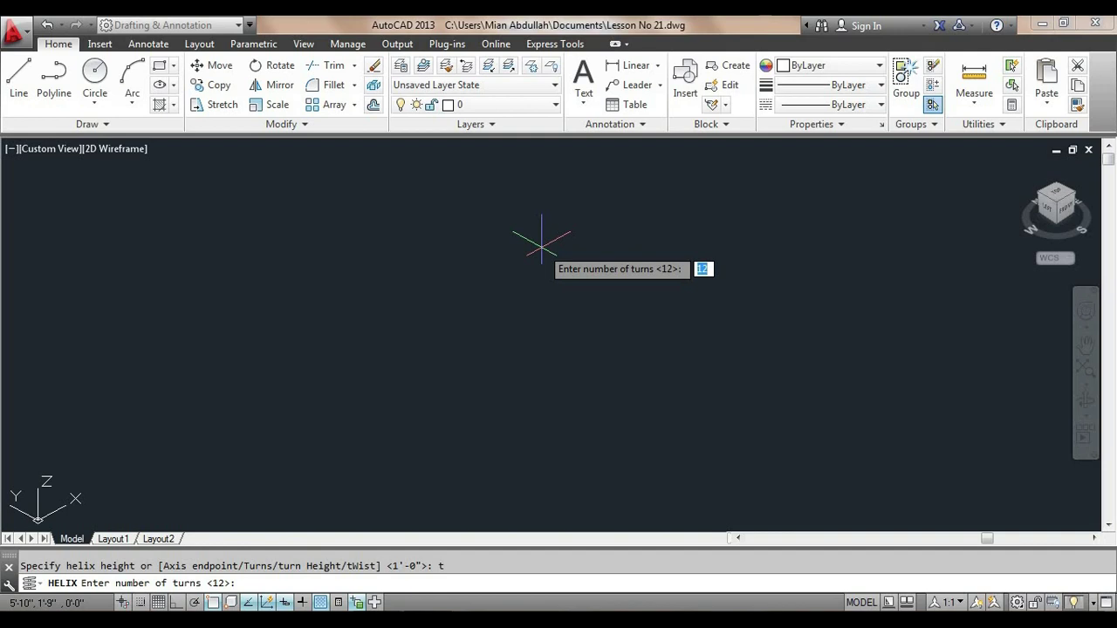
pyautogui.write('6')
pyautogui.press('Return')
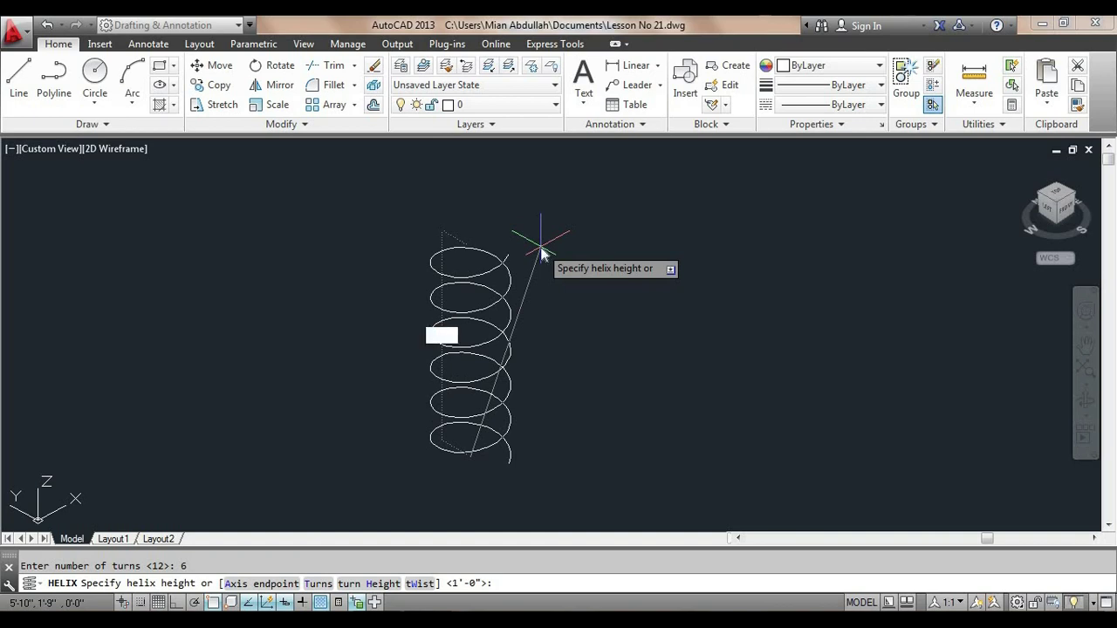
pyautogui.write('6')
pyautogui.press('Return')
# Examine the helix's quick properties, including the Constrain options, turns, base radius and top radius, and close them without changes.
pyautogui.scroll(4, 446, 469)
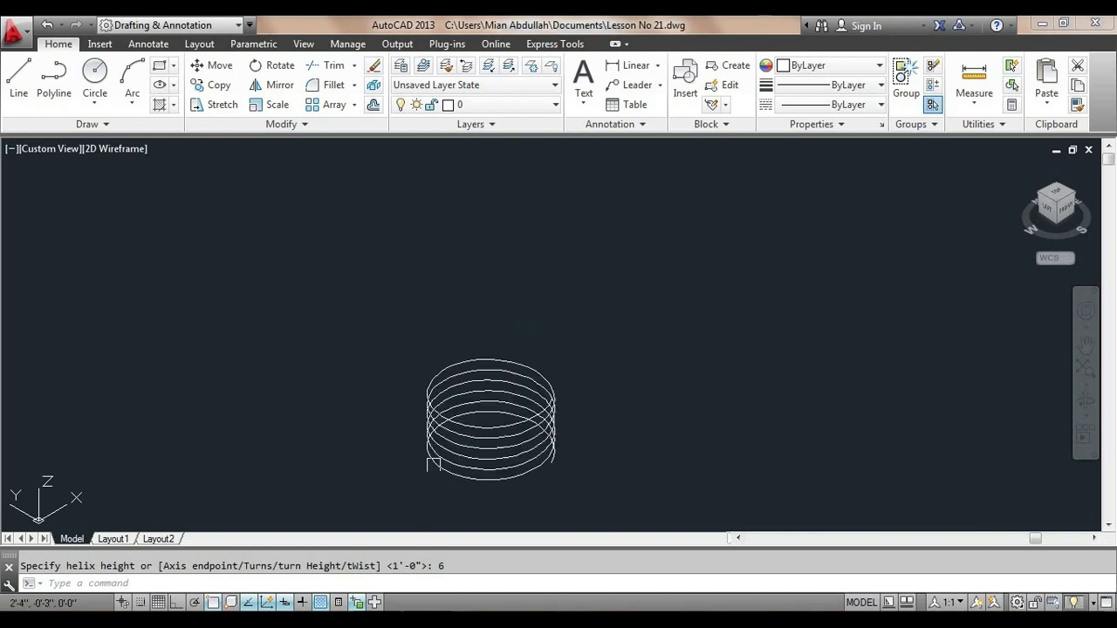
pyautogui.moveTo(581, 437); pyautogui.dragTo(532, 407, button='middle')
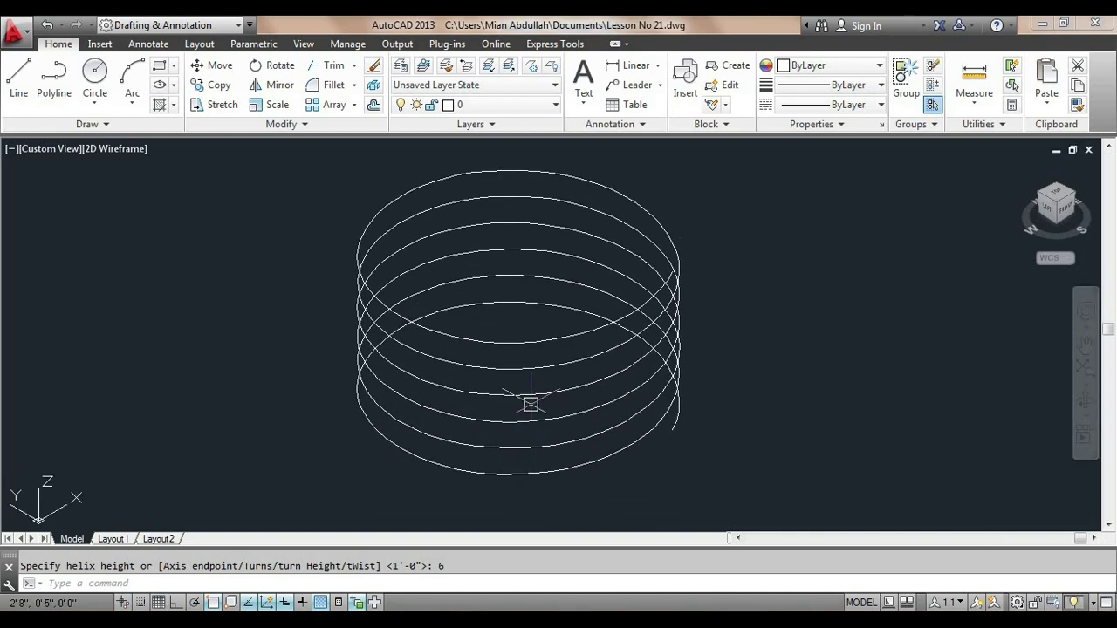
pyautogui.scroll(-2, 533, 404)
pyautogui.keyDown('shift'); pyautogui.moveTo(573, 364); pyautogui.dragTo(555, 371, button='middle'); pyautogui.keyUp('shift')
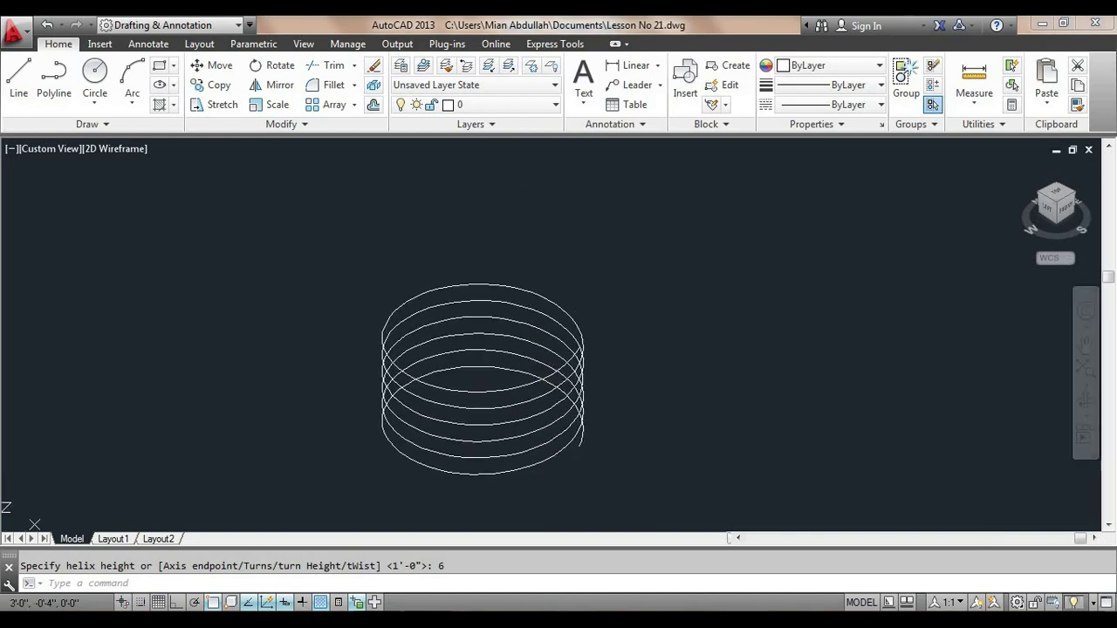
pyautogui.click(555, 371)
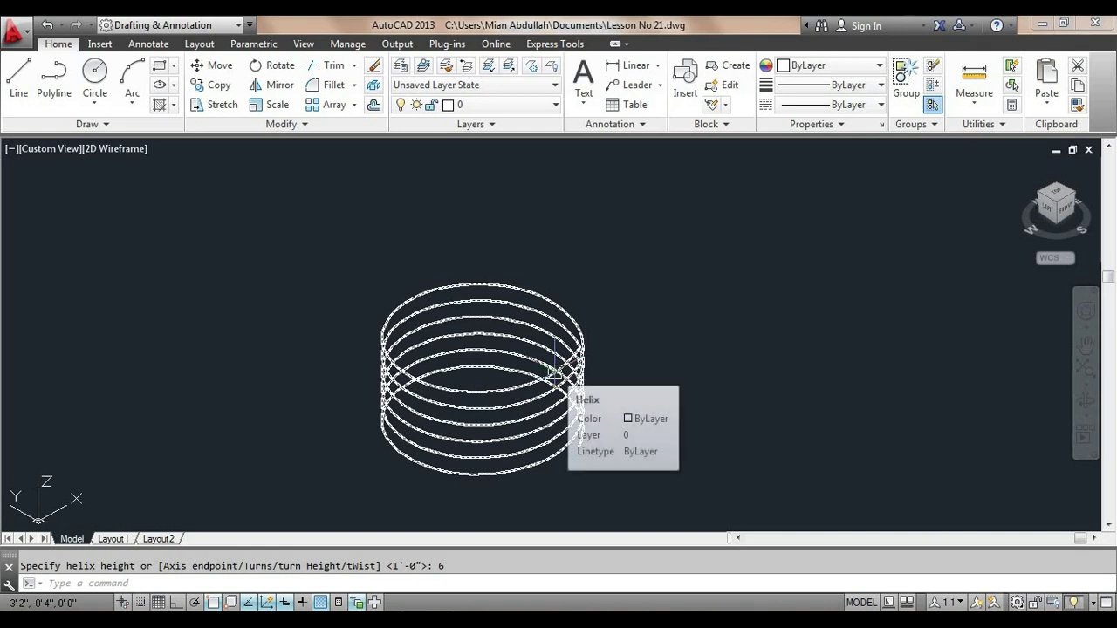
pyautogui.click(555, 371)
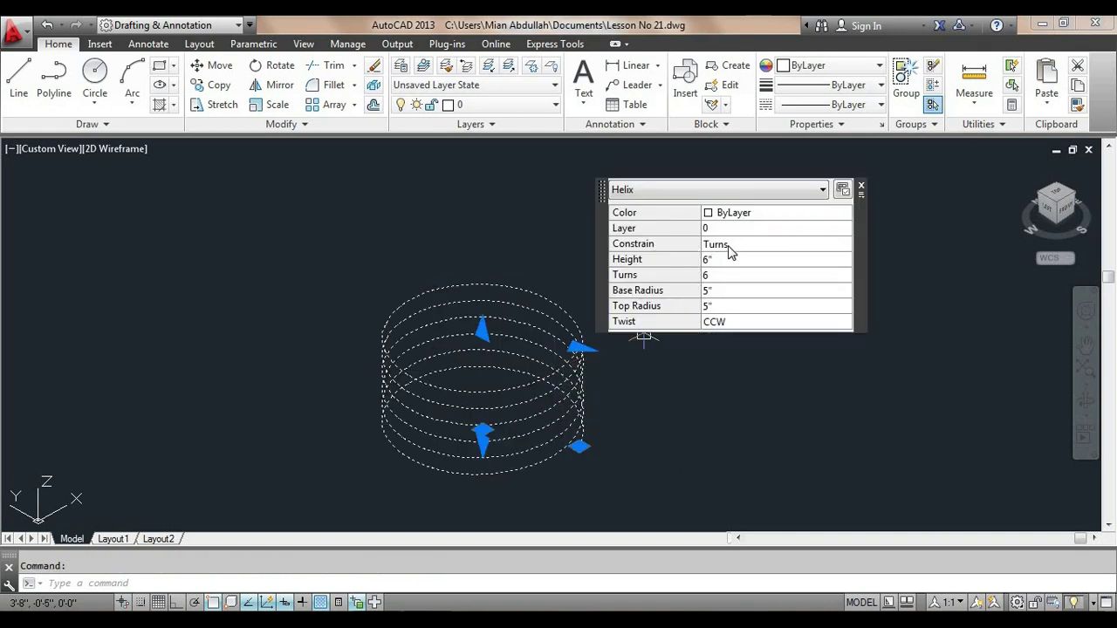
pyautogui.click(731, 248)
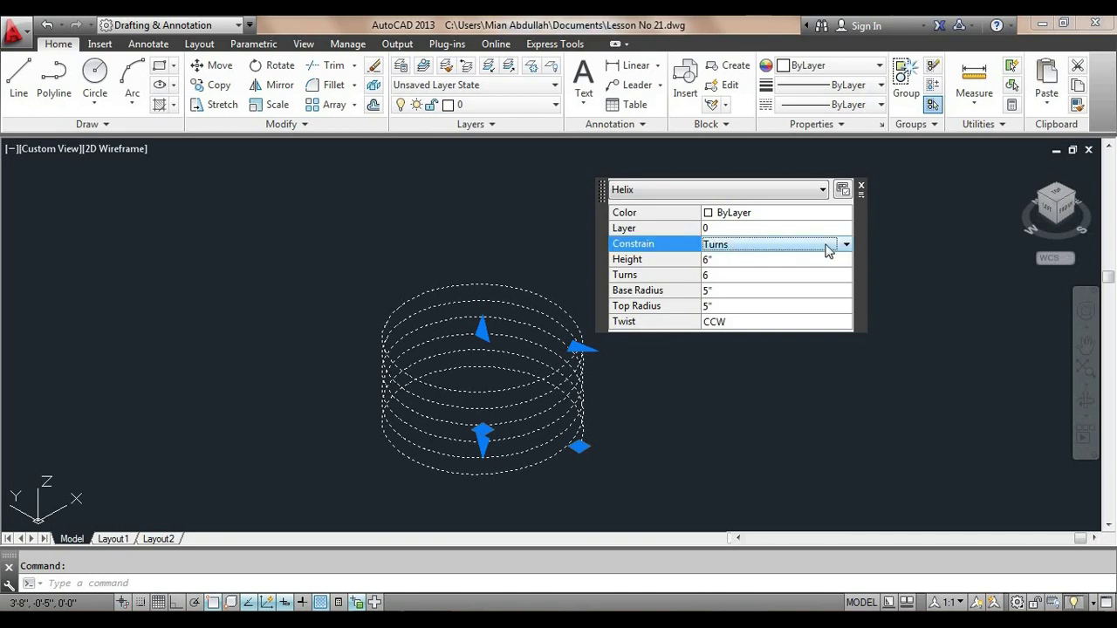
pyautogui.click(846, 247)
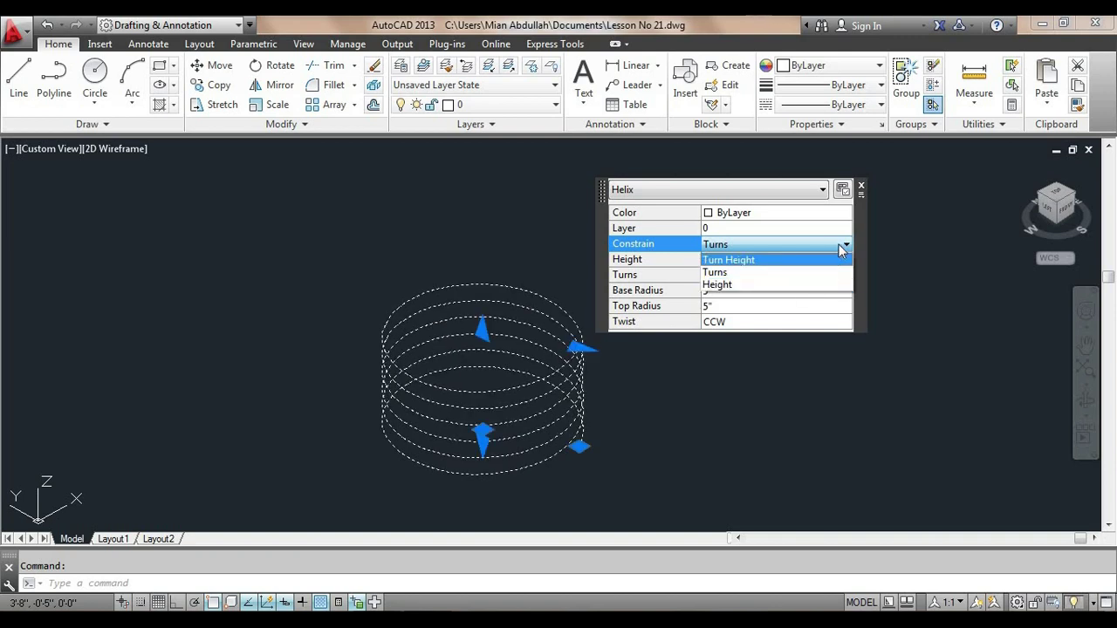
pyautogui.click(843, 248)
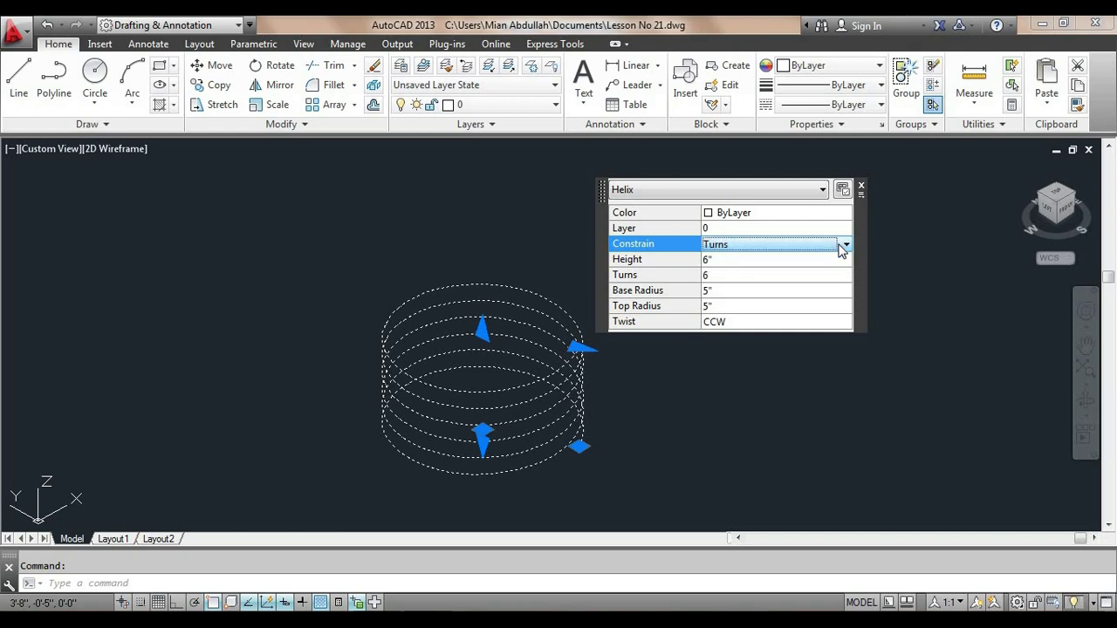
pyautogui.click(711, 276)
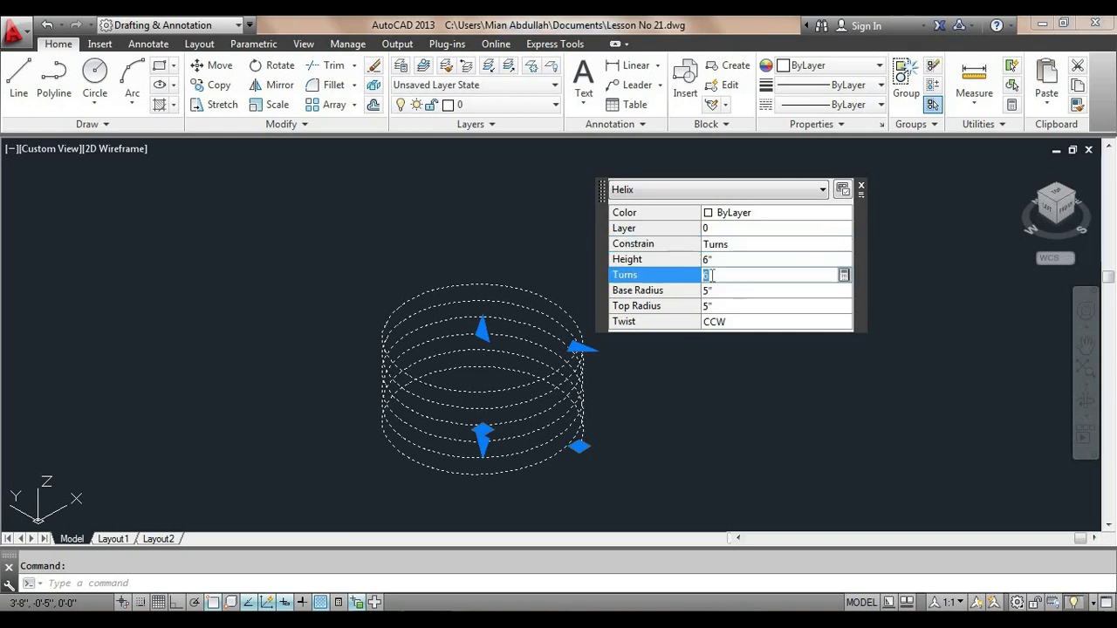
pyautogui.click(713, 275)
pyautogui.click(720, 293)
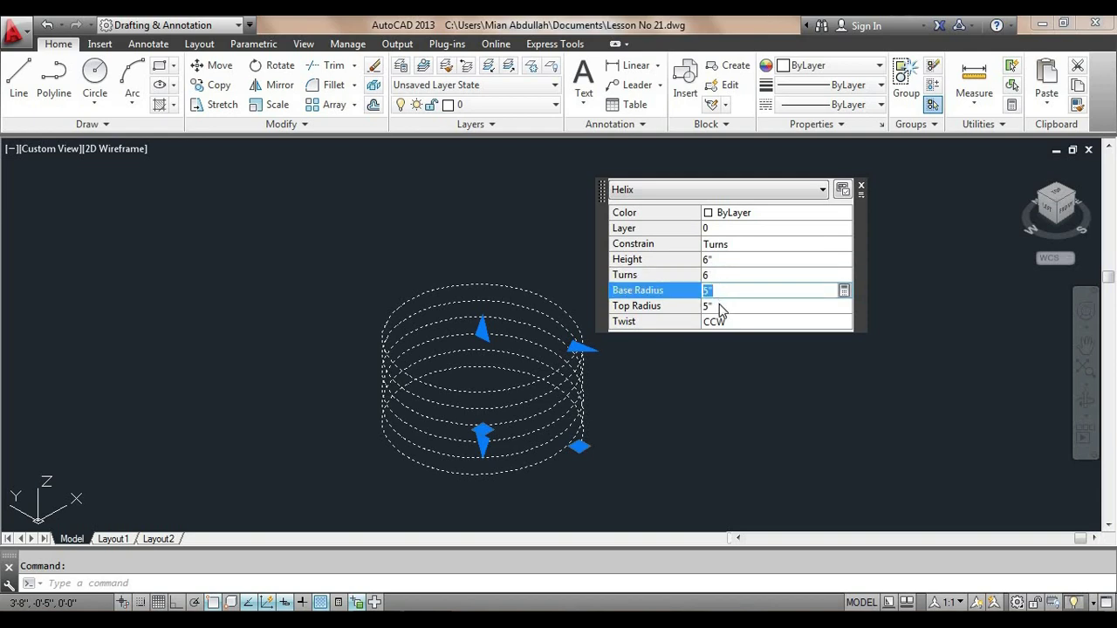
pyautogui.click(720, 306)
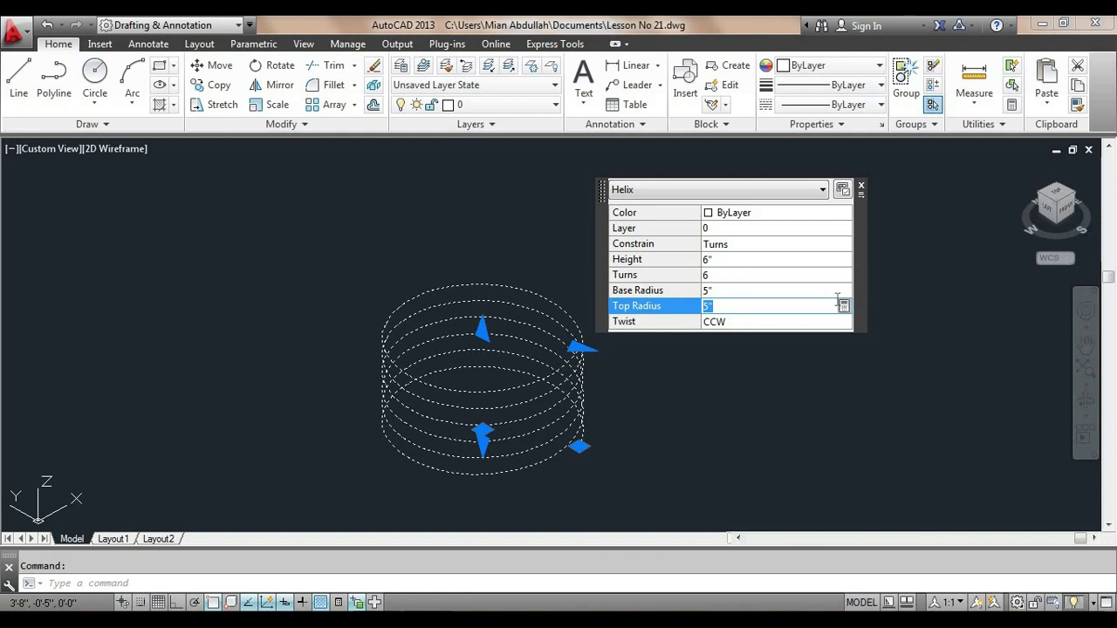
pyautogui.click(862, 188)
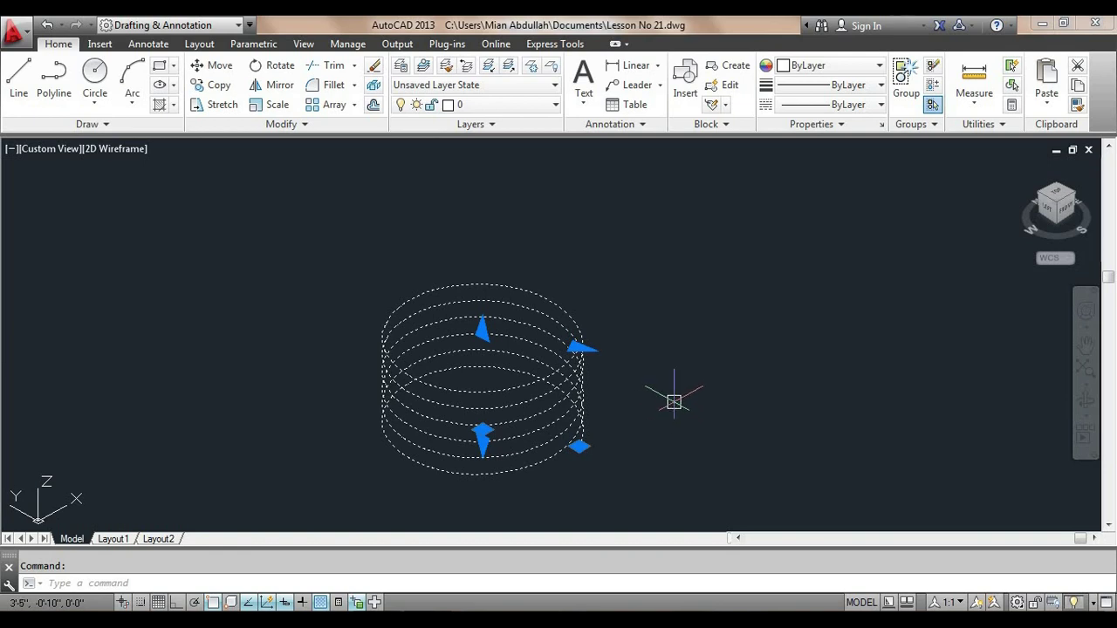
pyautogui.scroll(-3, 677, 405)
pyautogui.scroll(4, 681, 408)
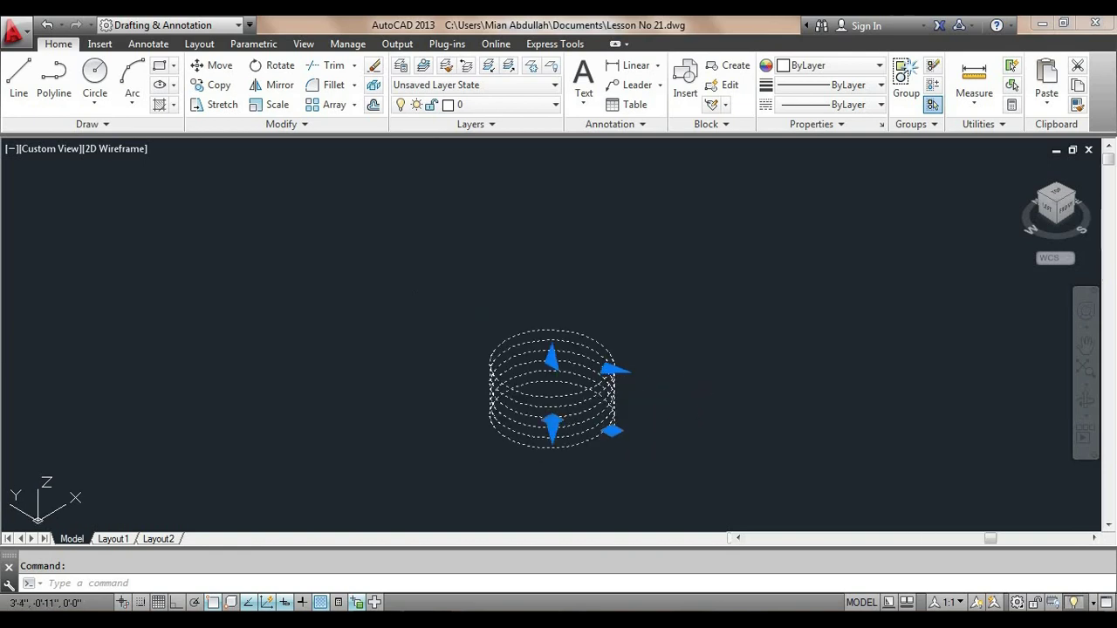
pyautogui.press('Escape')
pyautogui.moveTo(638, 426); pyautogui.dragTo(658, 421, button='middle')
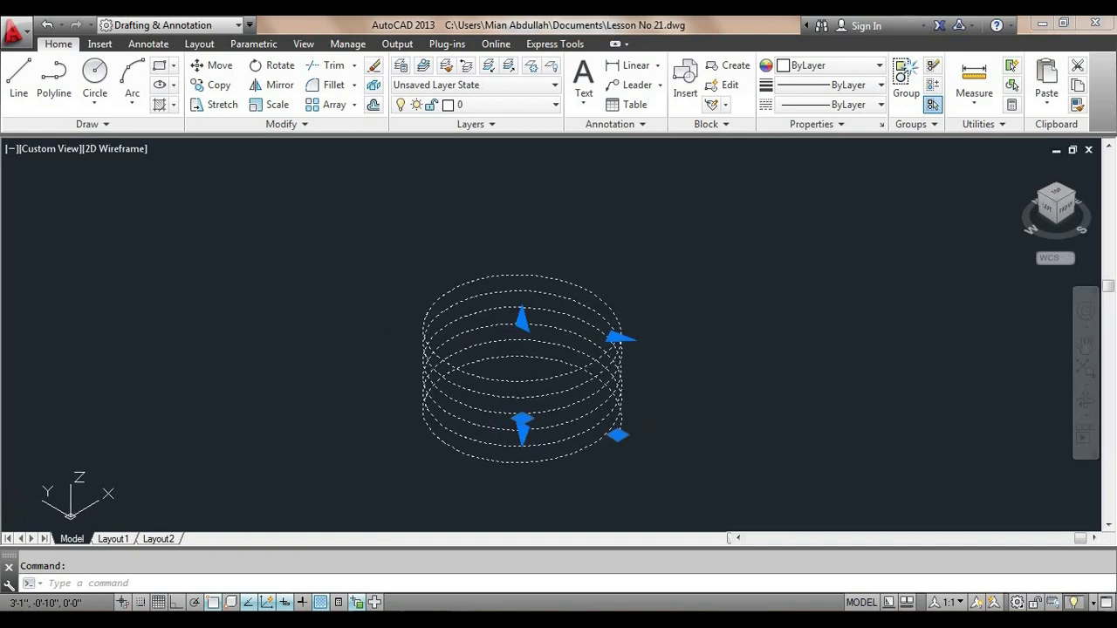